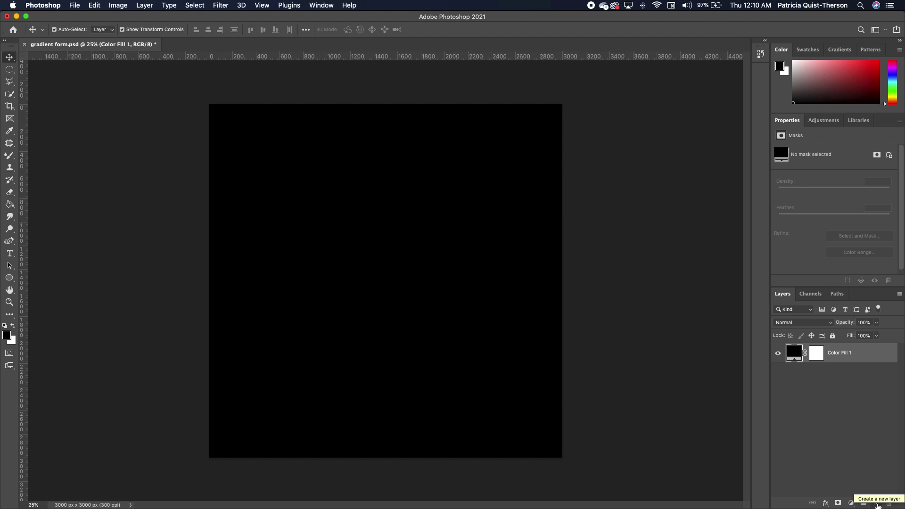
Step: Add a new empty Layer 1 above the black Color Fill 1 layer in gradient form.psd
click(876, 504)
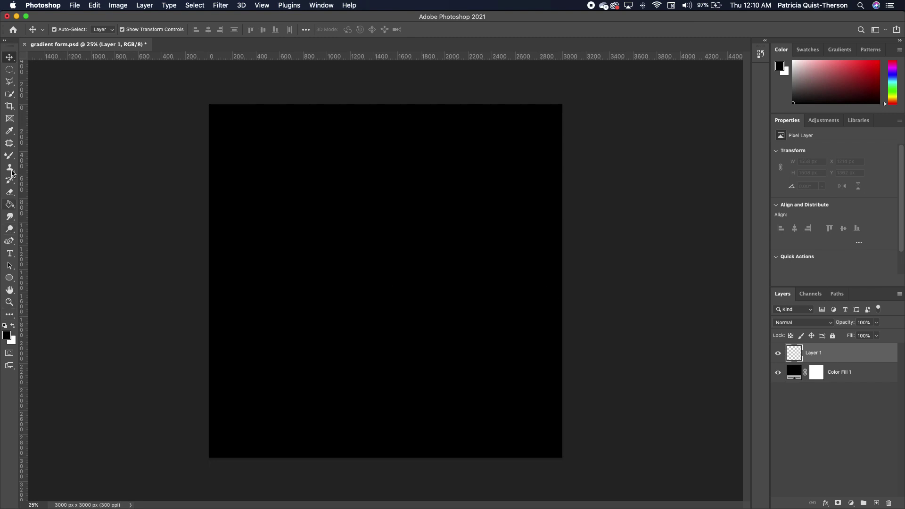
click(9, 156)
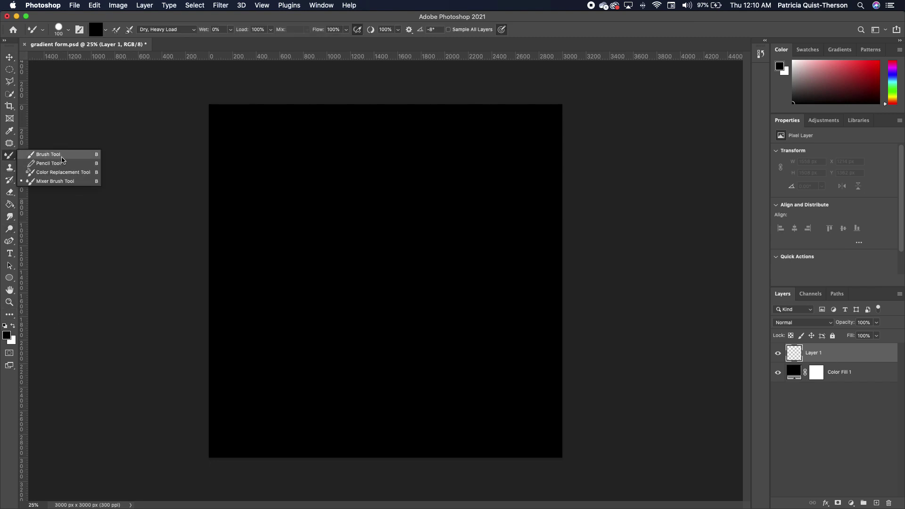
Step: Paint a magenta blob on Layer 1 with the regular Brush Tool
click(49, 155)
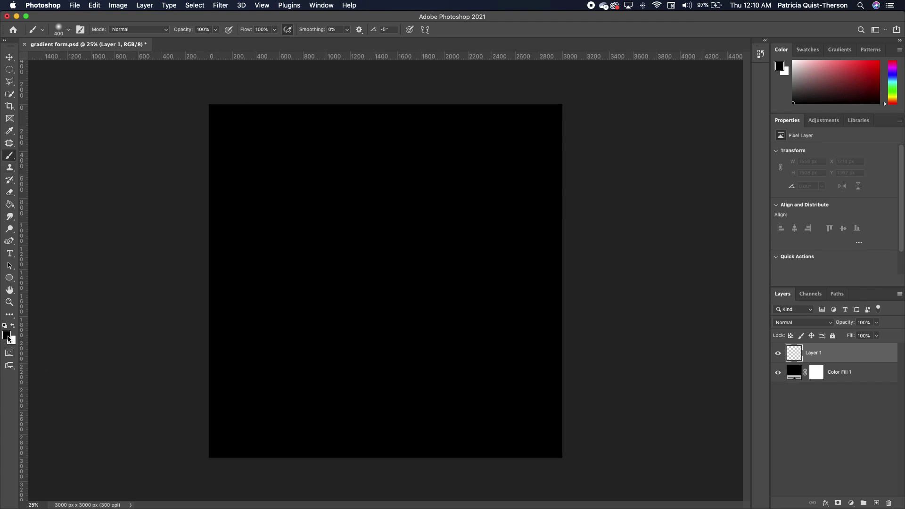
click(7, 336)
click(660, 301)
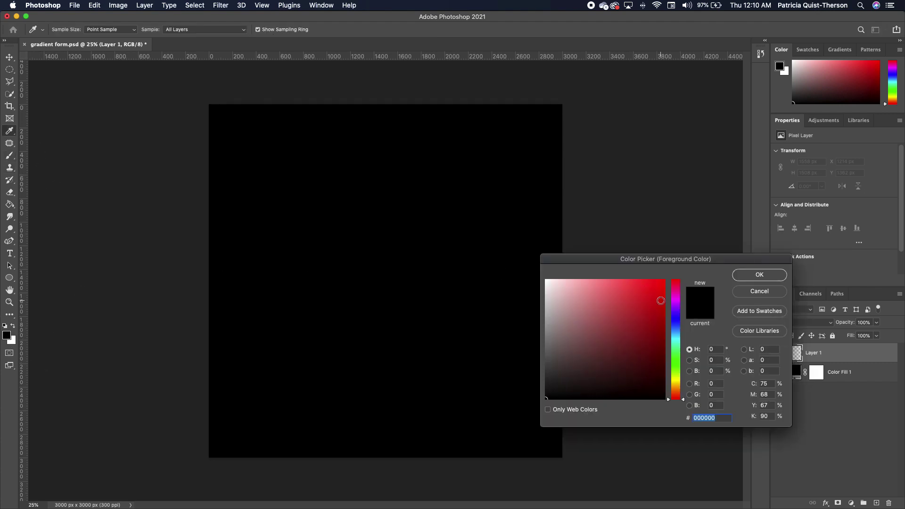
click(676, 299)
click(740, 275)
mouse_move(381, 222)
mouse_down()
mouse_move(375, 188)
mouse_move(409, 241)
mouse_move(386, 281)
mouse_move(363, 283)
mouse_up()
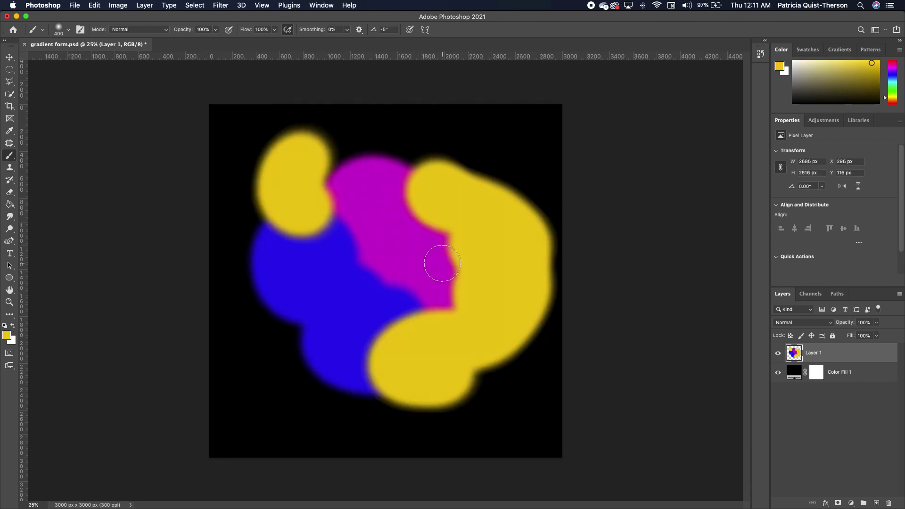
Step: Apply a Gaussian Blur with a 271-pixel radius to Layer 1
click(221, 5)
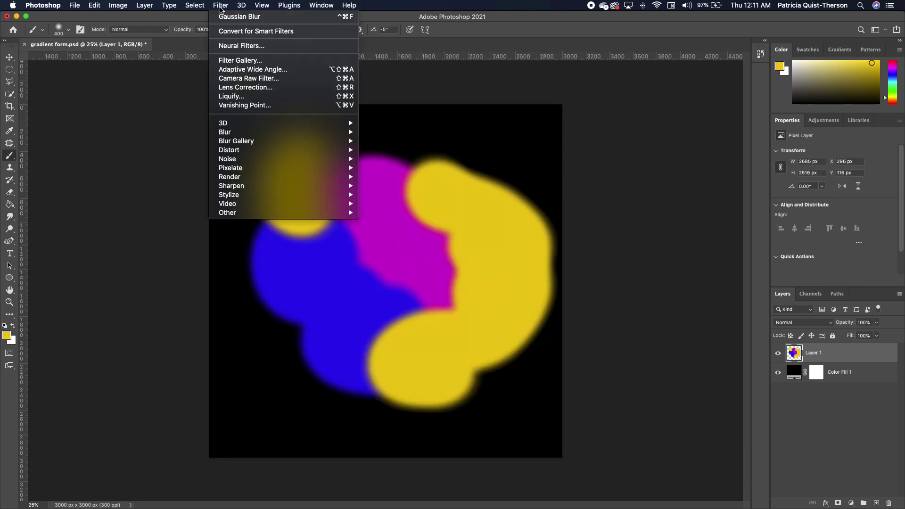
mouse_move(262, 132)
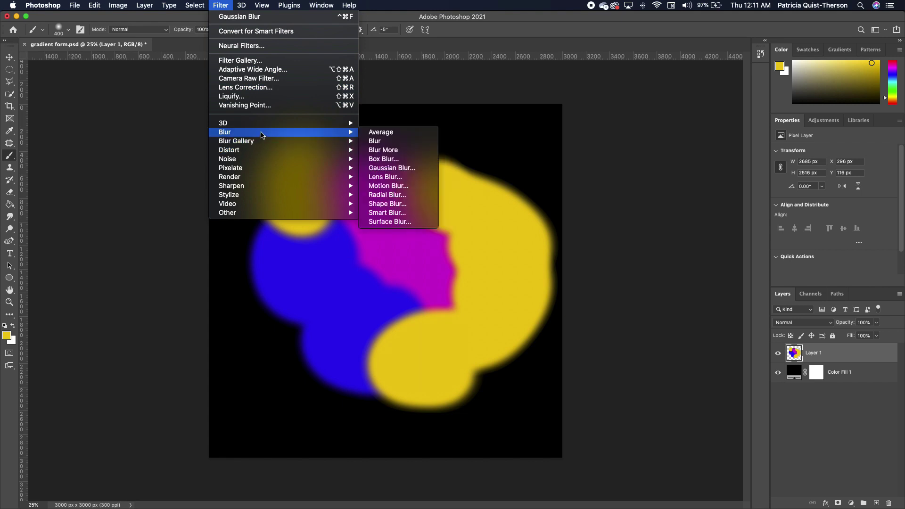
click(393, 168)
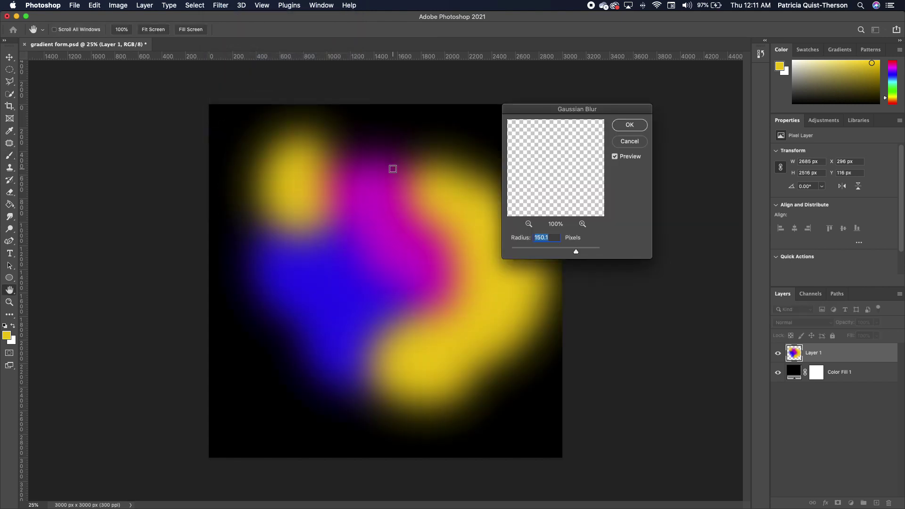
drag(576, 253, 586, 254)
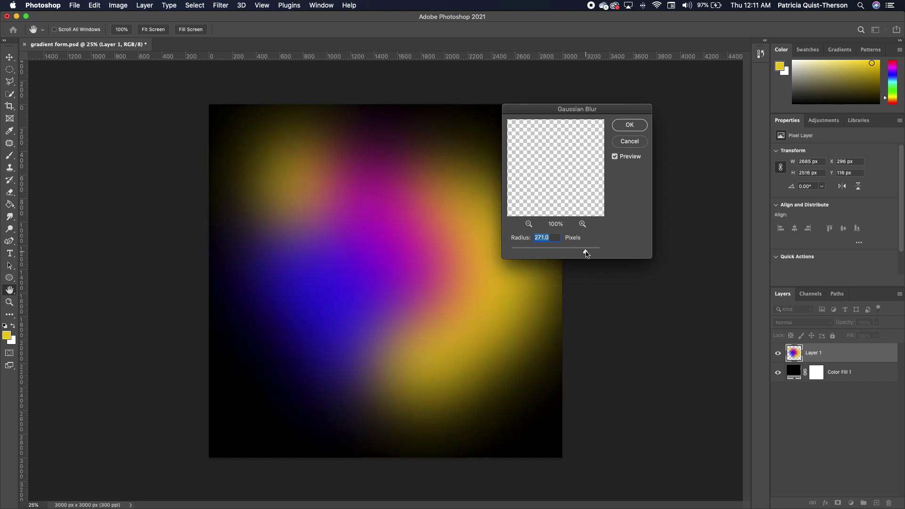
click(627, 127)
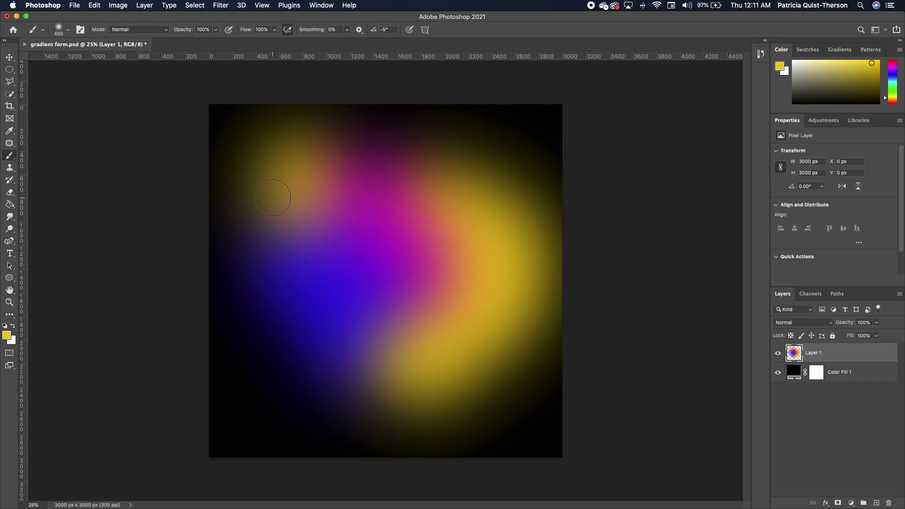
Step: Switch to a cleaned Mixer Brush loaded with canvas colours and enlarged to 1000 px
right_click(14, 159)
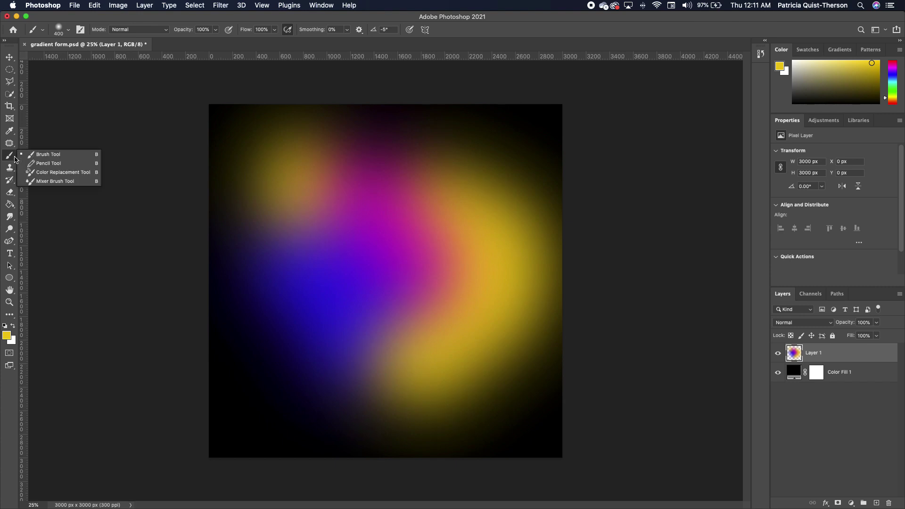
click(74, 183)
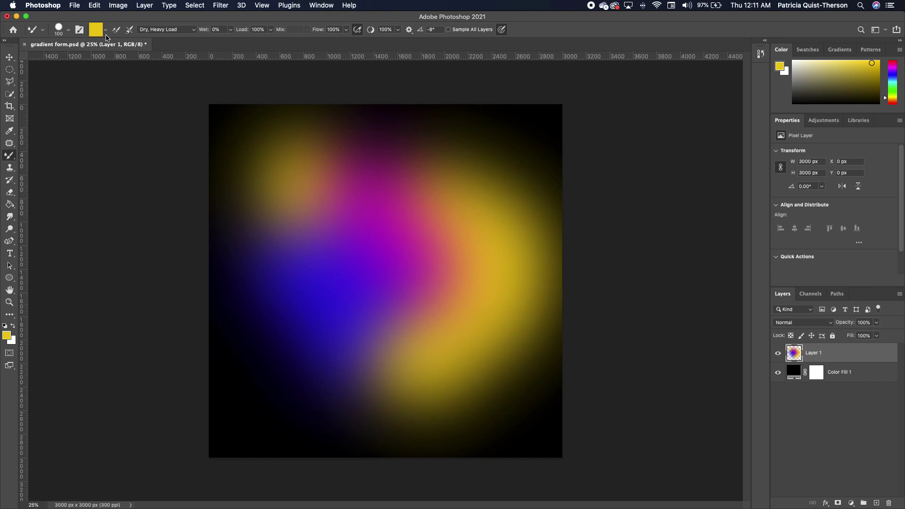
click(105, 30)
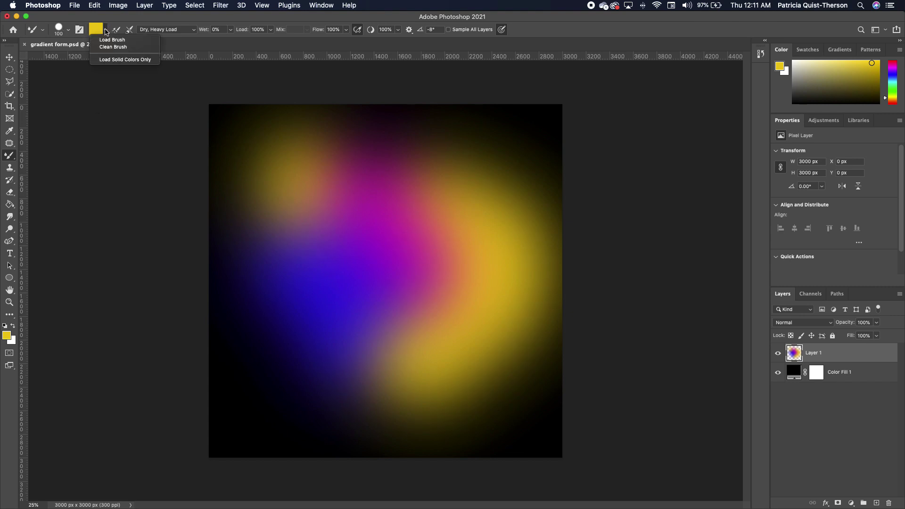
click(125, 47)
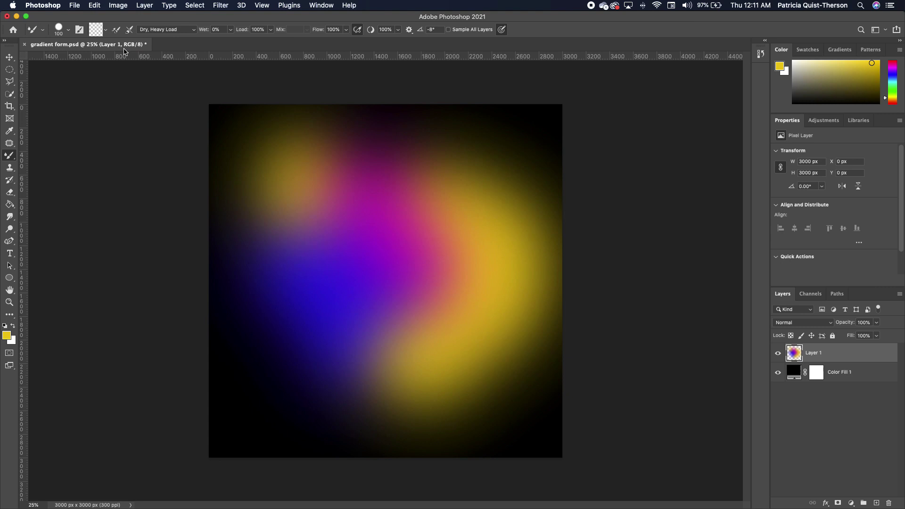
alt+click(377, 264)
key(bracketright)
key(bracketright)
key(bracketright)
key(bracketright)
key(bracketright)
key(bracketright)
key(bracketright)
key(bracketright)
key(bracketright)
key(bracketright)
key(bracketright)
key(bracketright)
key(bracketright)
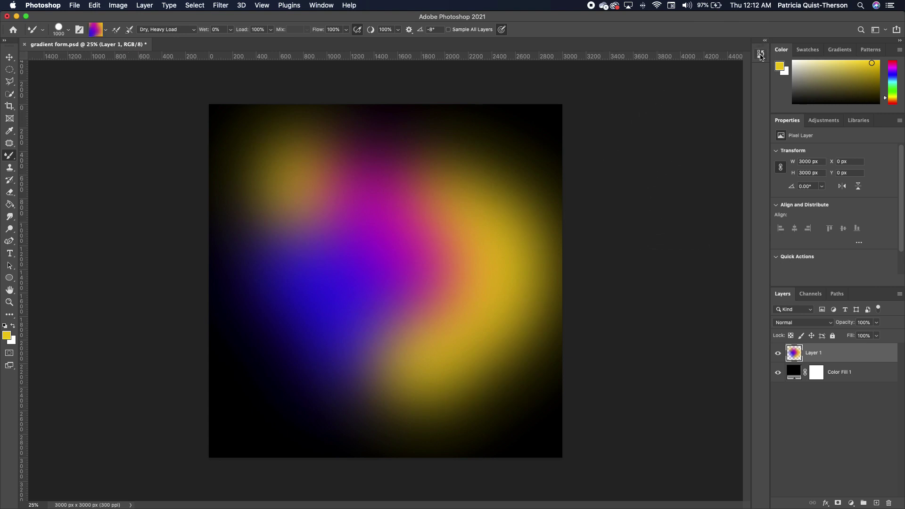
click(320, 5)
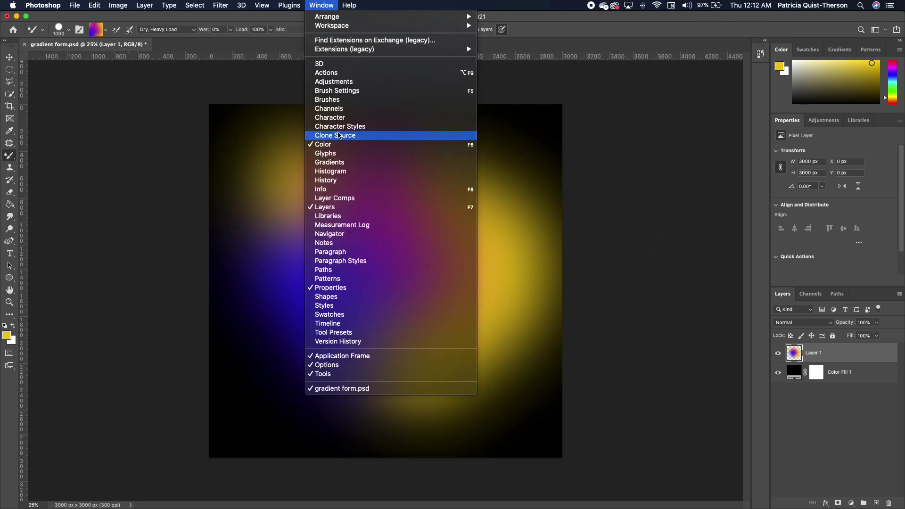
click(337, 100)
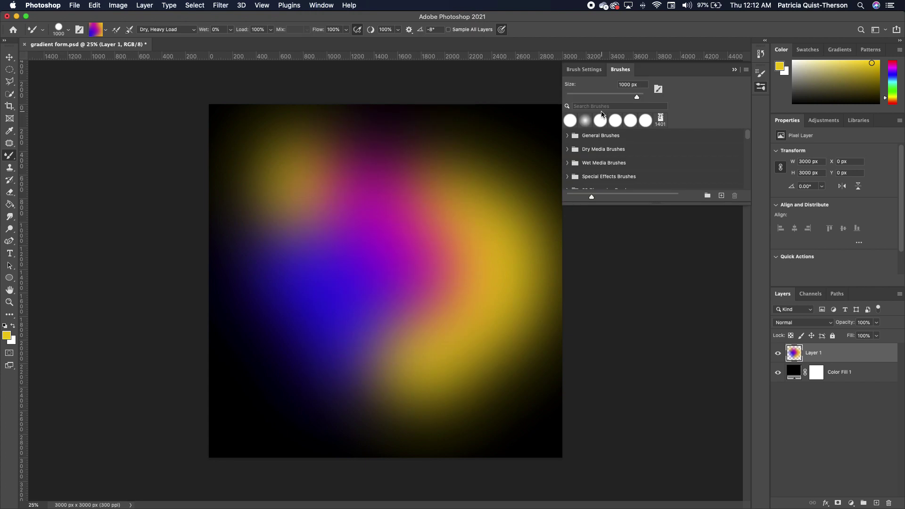
click(583, 70)
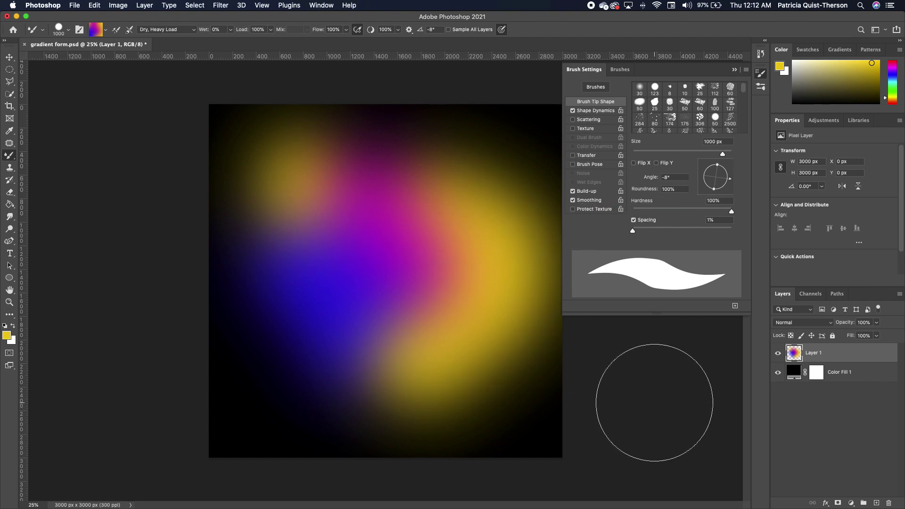
click(734, 70)
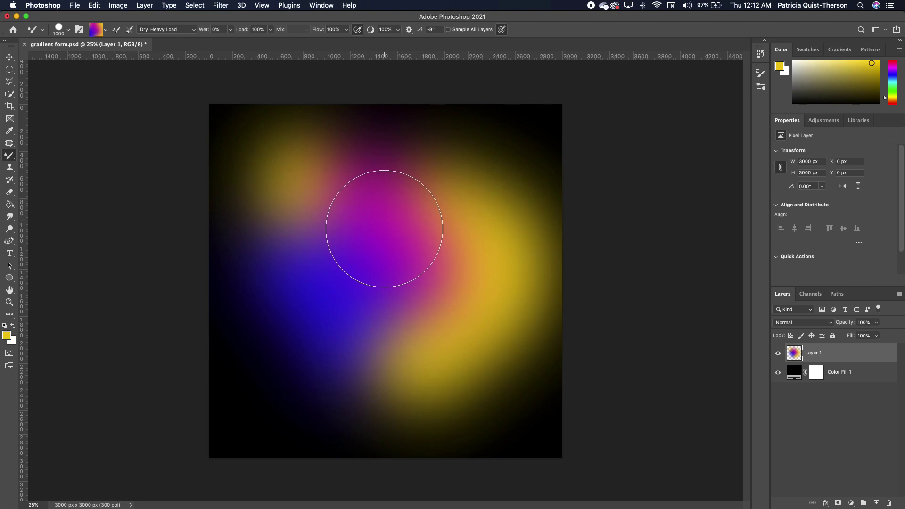
alt+click(390, 228)
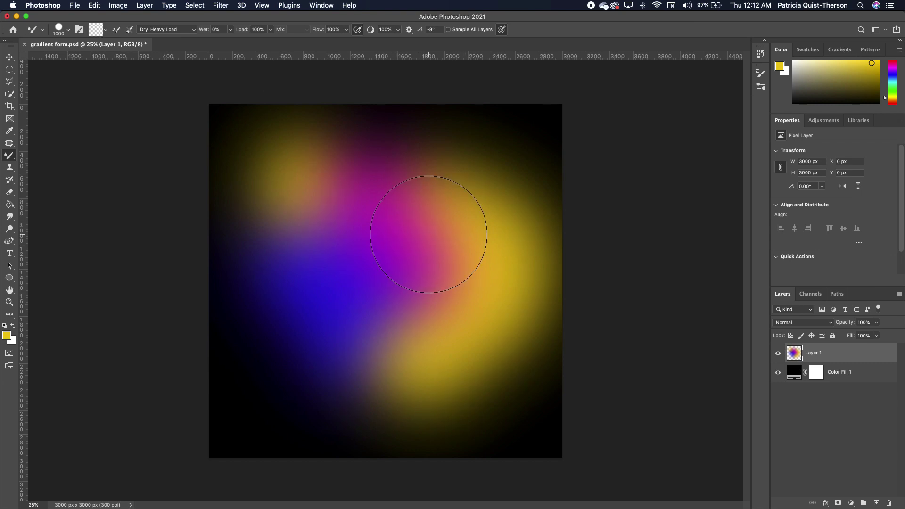
mouse_move(350, 222)
mouse_down()
mouse_move(350, 250)
mouse_move(378, 297)
mouse_move(414, 302)
mouse_move(434, 283)
mouse_up()
alt+click(396, 263)
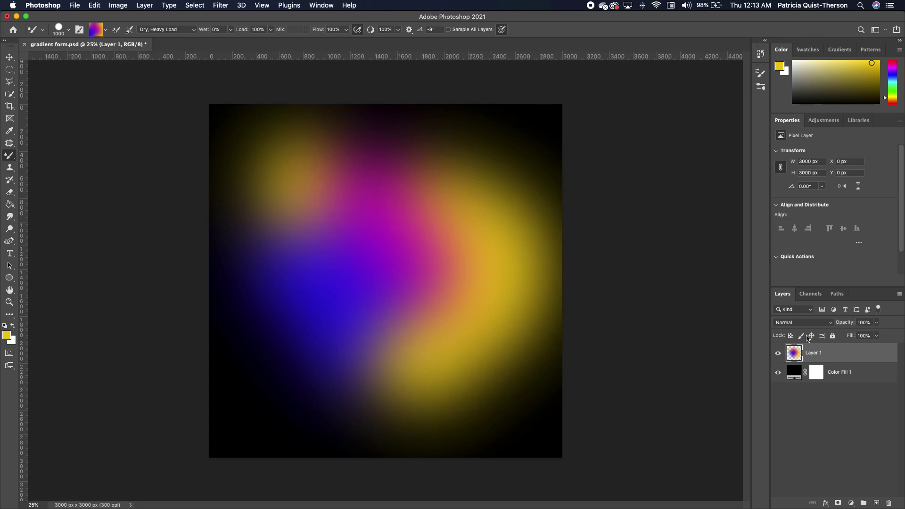
Step: Hide Layer 1 and smear a large curled gradient shape onto new Layer 2
click(777, 354)
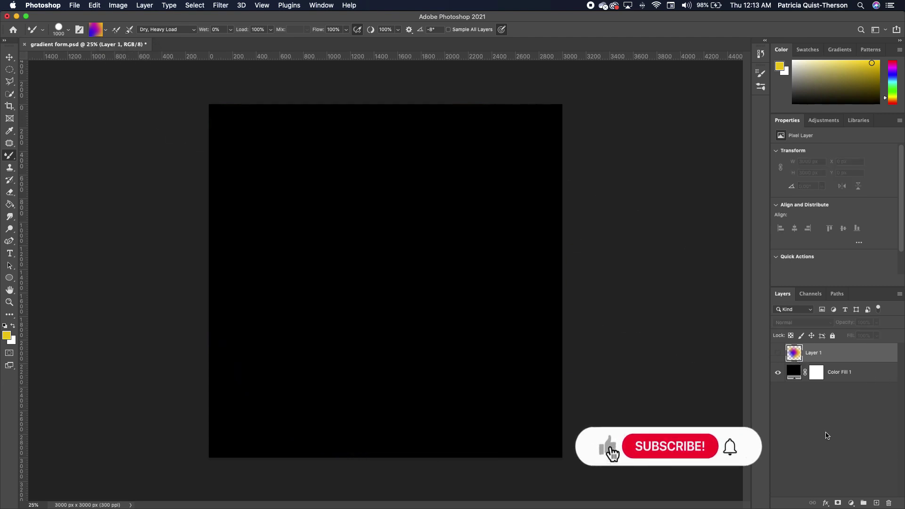
click(877, 503)
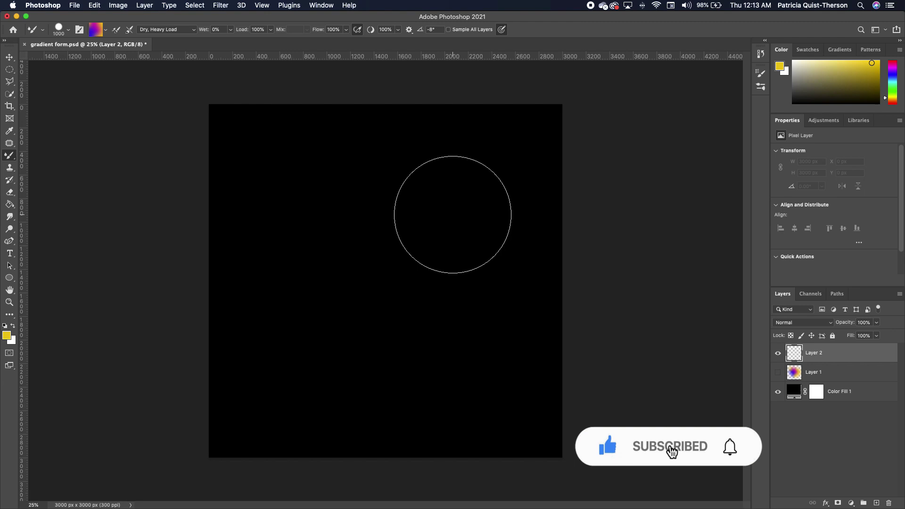
click(490, 209)
mouse_move(458, 189)
mouse_down()
mouse_move(417, 179)
mouse_move(378, 183)
mouse_move(310, 224)
mouse_move(304, 255)
mouse_move(340, 285)
mouse_move(411, 307)
mouse_move(449, 345)
mouse_move(449, 367)
mouse_move(431, 391)
mouse_move(386, 407)
mouse_move(350, 404)
mouse_move(298, 381)
mouse_move(276, 302)
mouse_up()
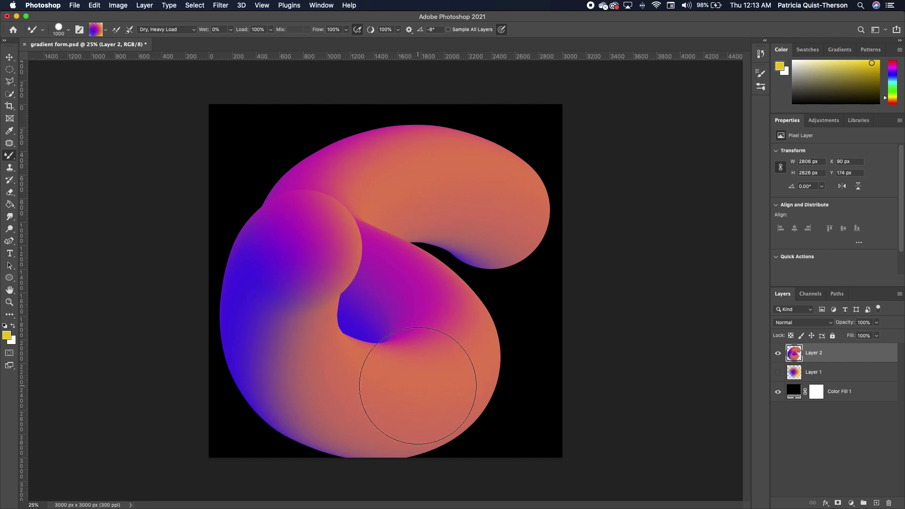
Step: Adjust the brush tip, shrink it to 200 px, and paint a small curl right of the shape
click(757, 74)
mouse_move(633, 233)
mouse_down()
mouse_move(657, 232)
mouse_move(632, 232)
mouse_up()
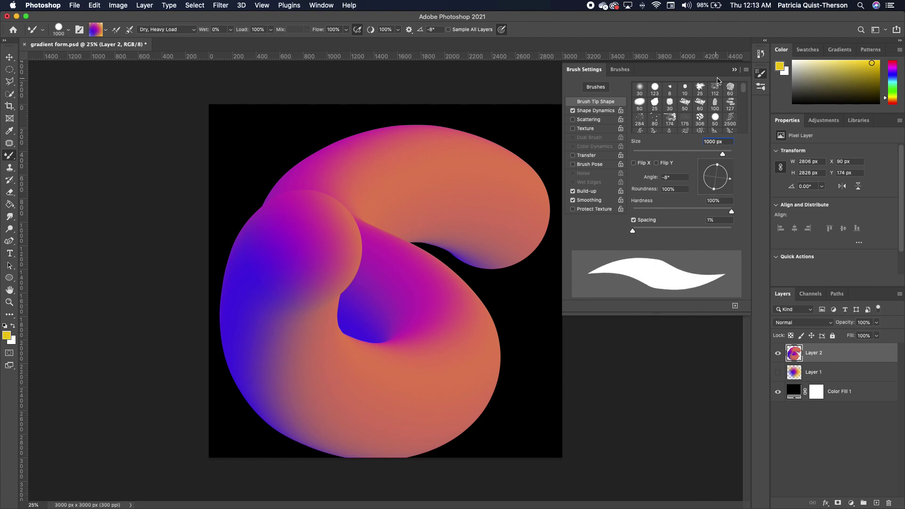
click(759, 74)
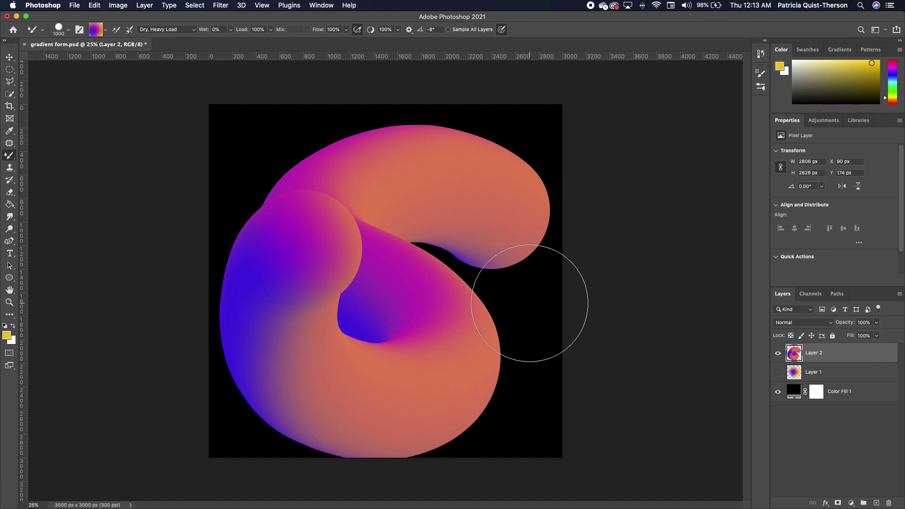
key(bracketleft)
key(bracketleft)
key(bracketleft)
key(bracketleft)
key(bracketleft)
key(bracketleft)
key(bracketleft)
key(bracketleft)
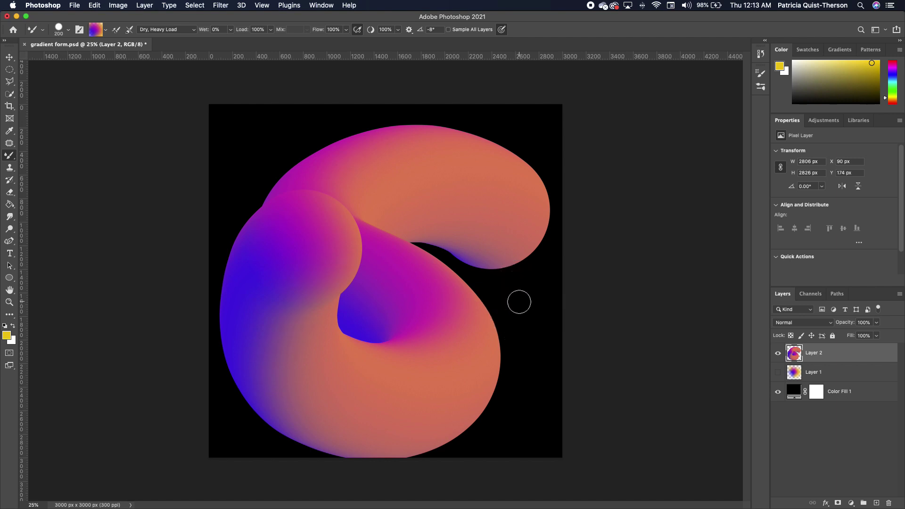
mouse_move(524, 311)
mouse_down()
mouse_move(483, 284)
mouse_move(471, 317)
mouse_move(492, 341)
mouse_move(530, 347)
mouse_move(542, 374)
mouse_move(534, 405)
mouse_move(469, 402)
mouse_move(429, 351)
mouse_up()
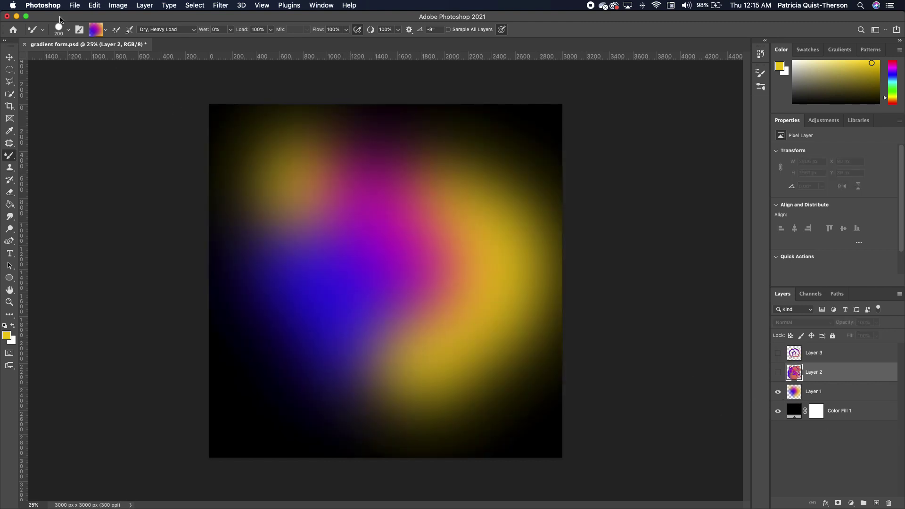
Step: Clean the Mixer Brush and sample a purple-orange mix from the blurred Layer 1
click(106, 30)
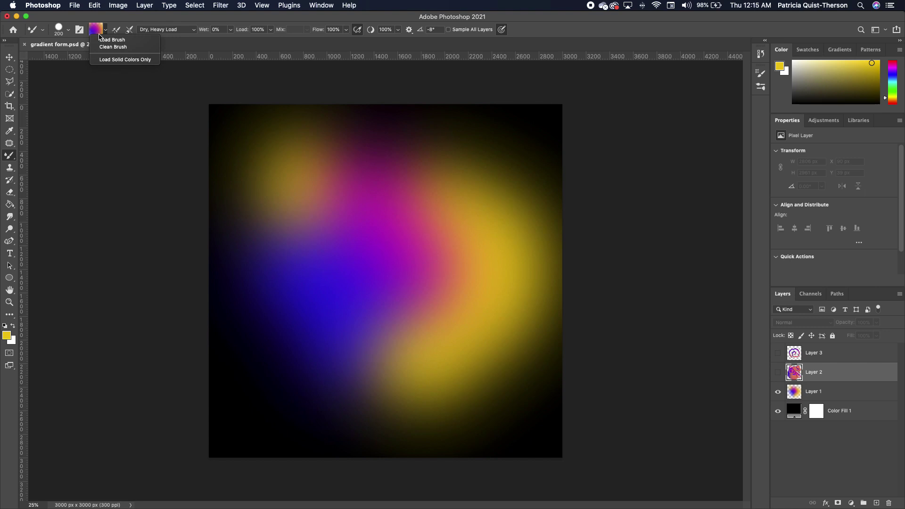
click(134, 50)
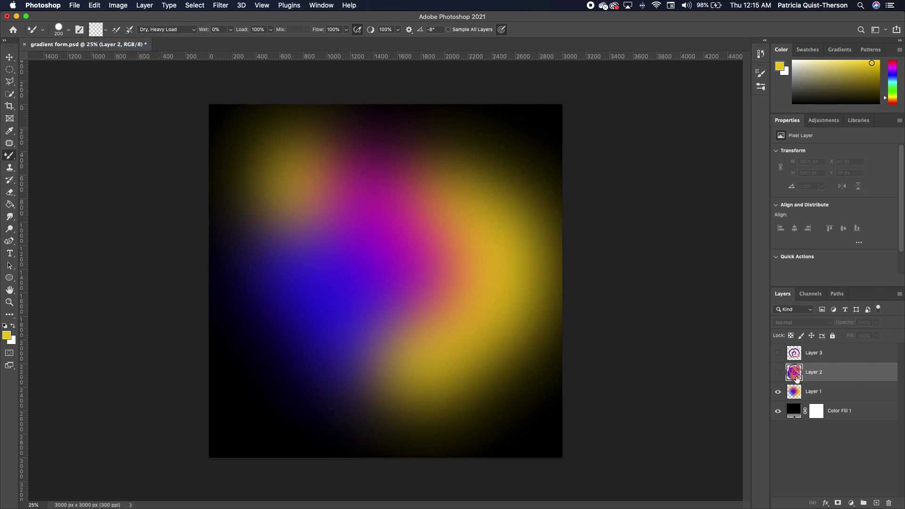
key(super+0)
click(832, 393)
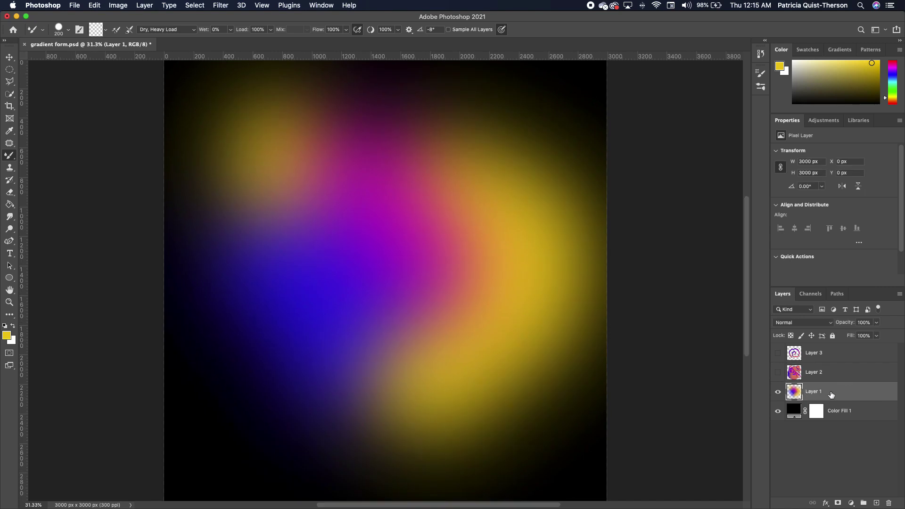
alt+click(350, 254)
alt+click(403, 335)
Step: Reload the 600 px brush with a blue-purple-yellow mix, hide Layer 1, and add Layer 4
key(bracketright)
key(bracketright)
key(bracketright)
key(bracketright)
key(bracketright)
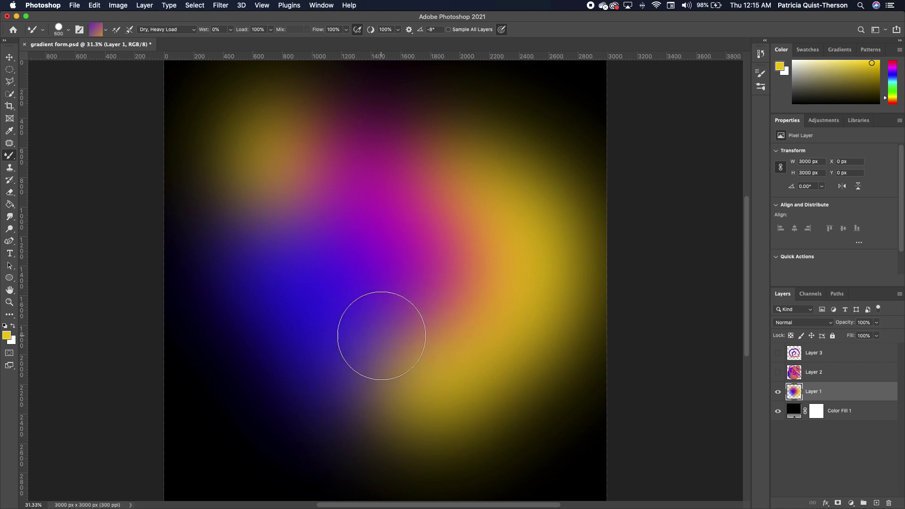
alt+click(392, 338)
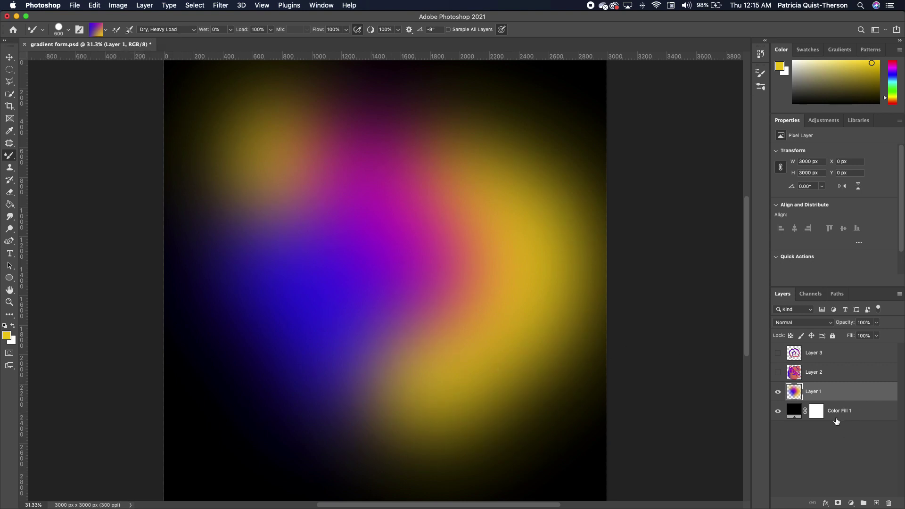
click(778, 392)
click(876, 503)
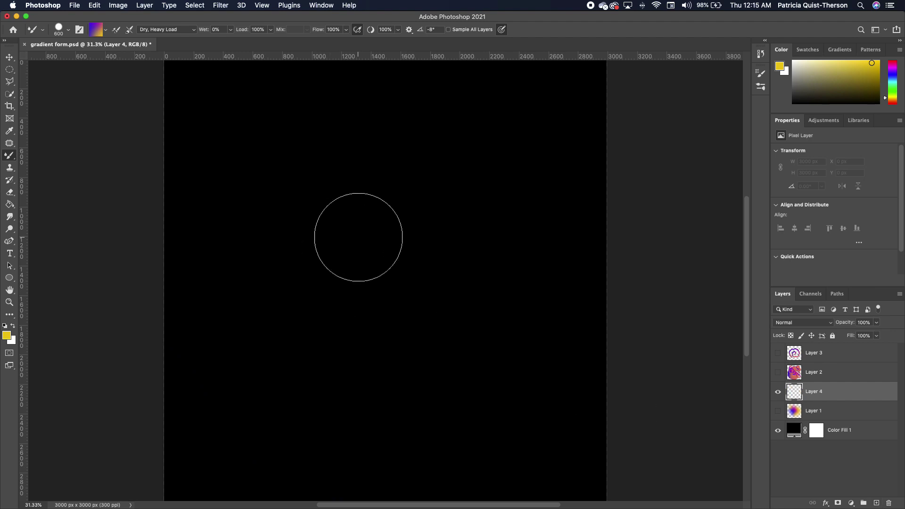
Step: Paint a 400 px purple-to-yellow S on Layer 4, then add empty Layer 5 above it
key(bracketleft)
key(bracketleft)
mouse_move(477, 184)
mouse_down()
mouse_move(371, 143)
mouse_move(254, 192)
mouse_move(363, 259)
mouse_move(521, 311)
mouse_move(488, 422)
mouse_move(303, 414)
mouse_move(234, 313)
mouse_move(269, 323)
mouse_up()
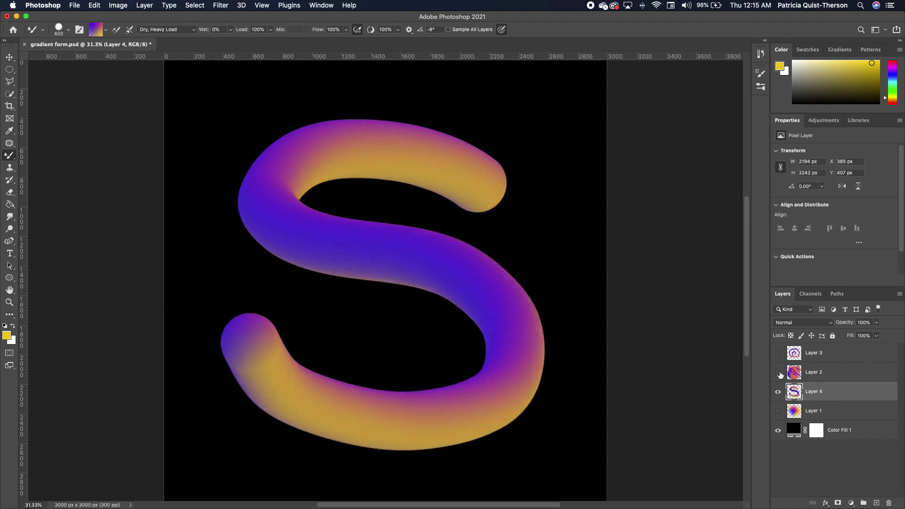
click(778, 373)
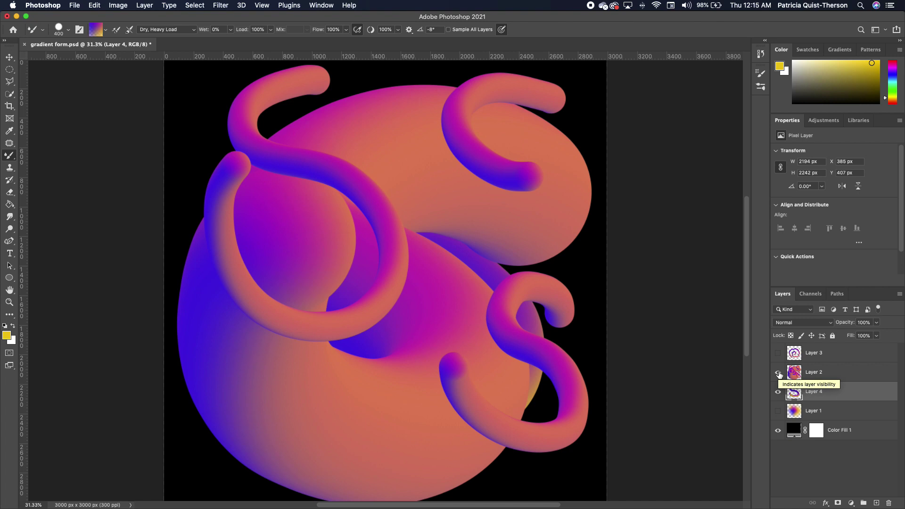
click(778, 372)
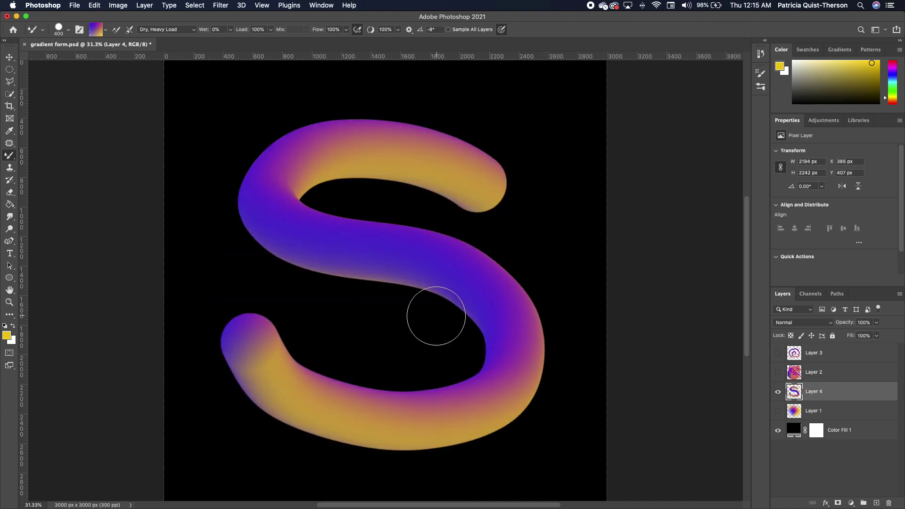
scroll(408, 303, down, 2)
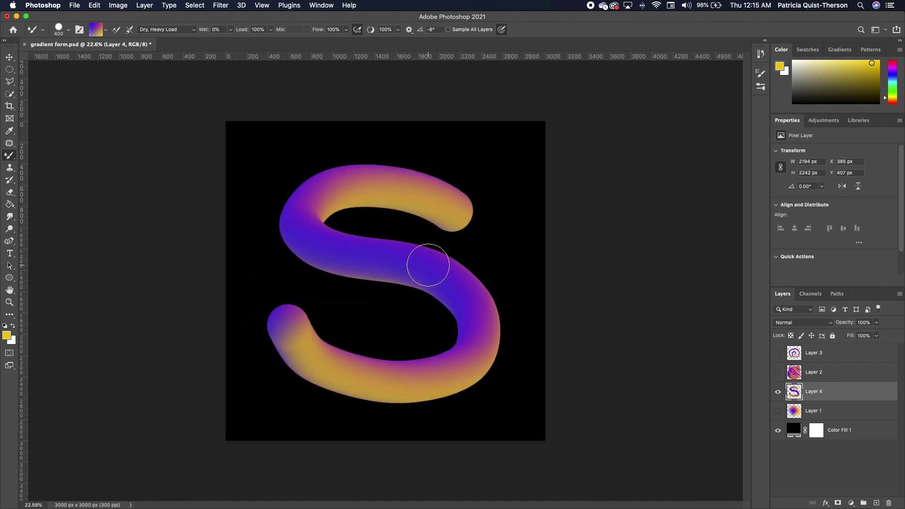
click(876, 503)
Step: Hide the S on Layer 4 and paint lettering strokes on Layer 5 with a smaller brush
click(778, 411)
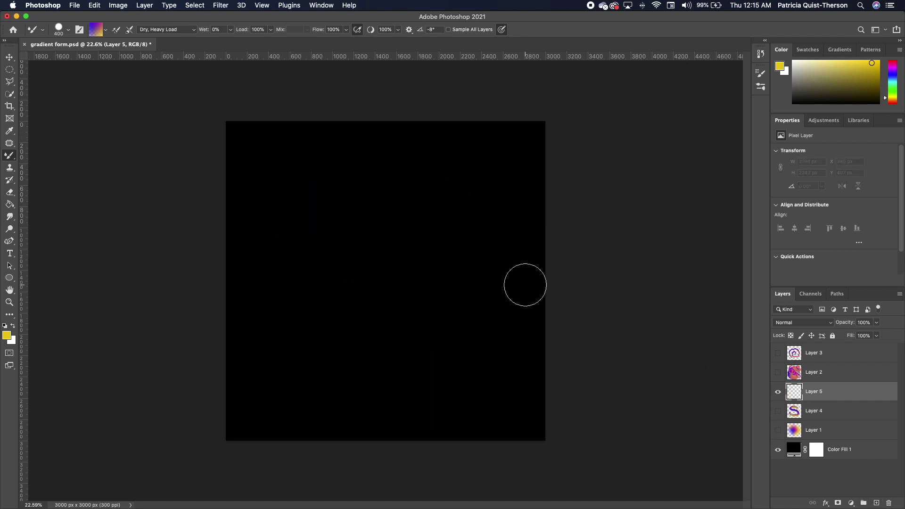
key(bracketleft)
key(bracketleft)
key(bracketleft)
key(bracketleft)
key(bracketleft)
key(bracketleft)
mouse_move(310, 180)
mouse_down()
mouse_move(279, 191)
mouse_move(323, 228)
mouse_move(330, 192)
mouse_move(320, 186)
mouse_move(317, 257)
mouse_up()
drag(346, 213, 367, 259)
drag(382, 225, 366, 262)
drag(411, 202, 411, 248)
drag(473, 205, 448, 255)
drag(491, 219, 492, 259)
mouse_move(472, 196)
mouse_down()
mouse_move(511, 193)
mouse_move(521, 266)
mouse_up()
drag(511, 217, 541, 205)
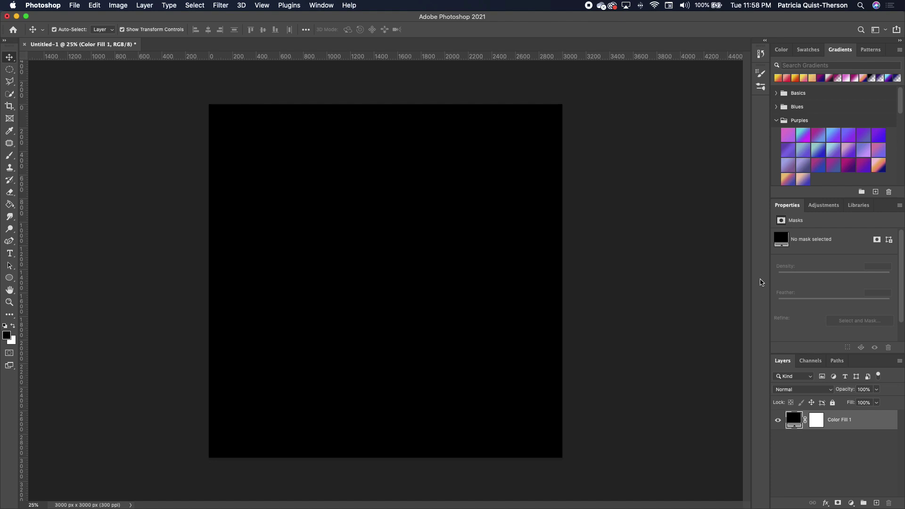
Step: Add an empty Layer 1 and set the Brush tool to 700 px with 26% hardness
click(876, 503)
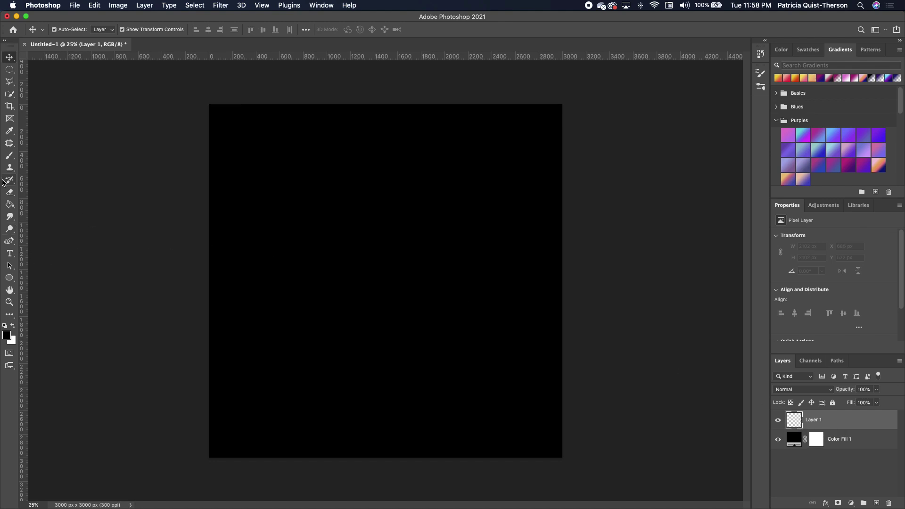
click(10, 155)
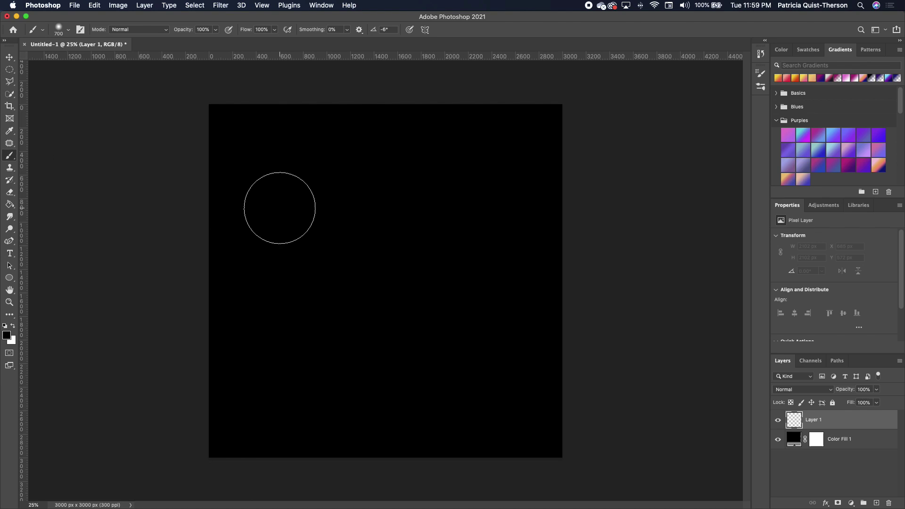
right_click(336, 215)
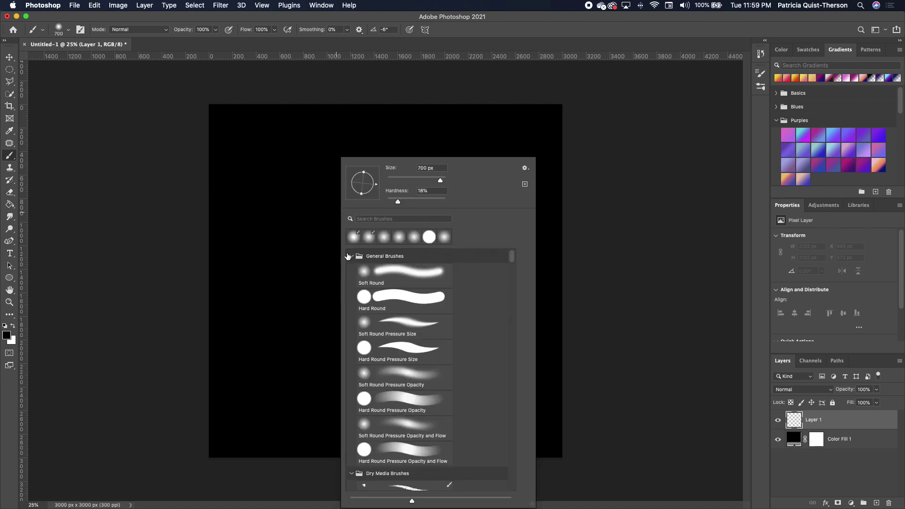
drag(399, 205, 403, 207)
click(628, 202)
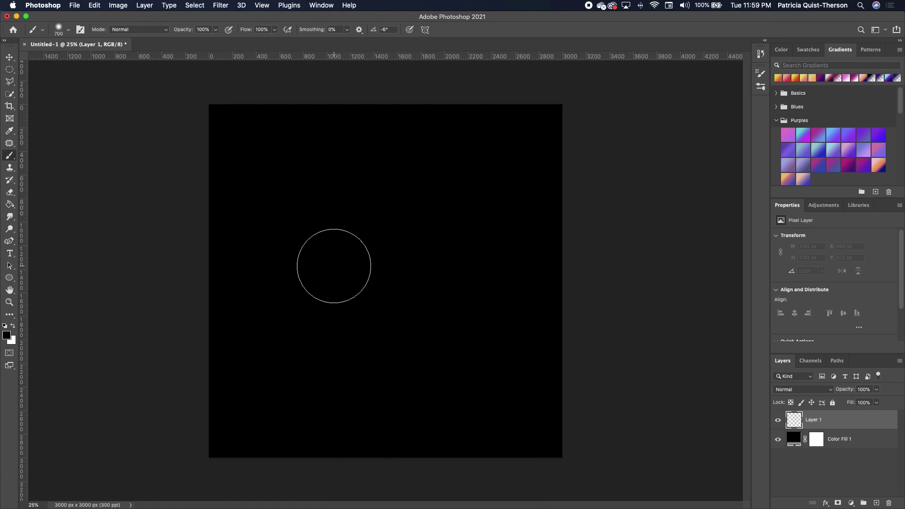
click(6, 335)
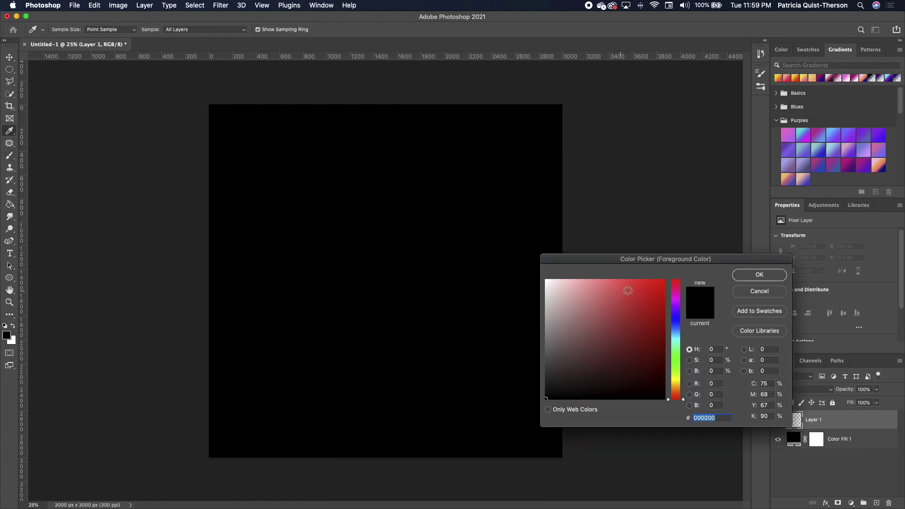
Step: Paint soft blue strokes and a lower-right blob, plus magenta strokes, on Layer 1
click(676, 323)
click(659, 302)
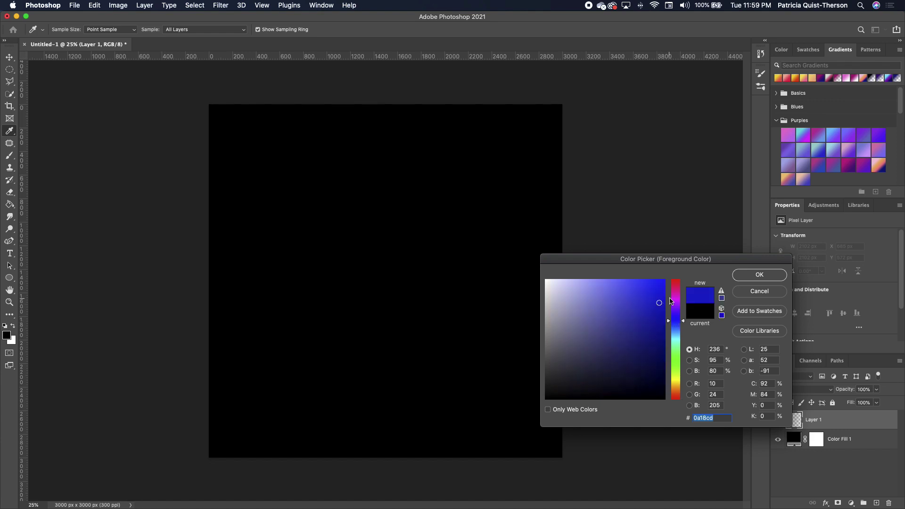
click(752, 279)
mouse_move(293, 188)
mouse_down()
mouse_move(289, 301)
mouse_move(338, 312)
mouse_move(323, 333)
mouse_move(356, 317)
mouse_move(373, 323)
mouse_up()
mouse_move(538, 400)
mouse_down()
mouse_move(482, 416)
mouse_move(533, 450)
mouse_move(588, 445)
mouse_up()
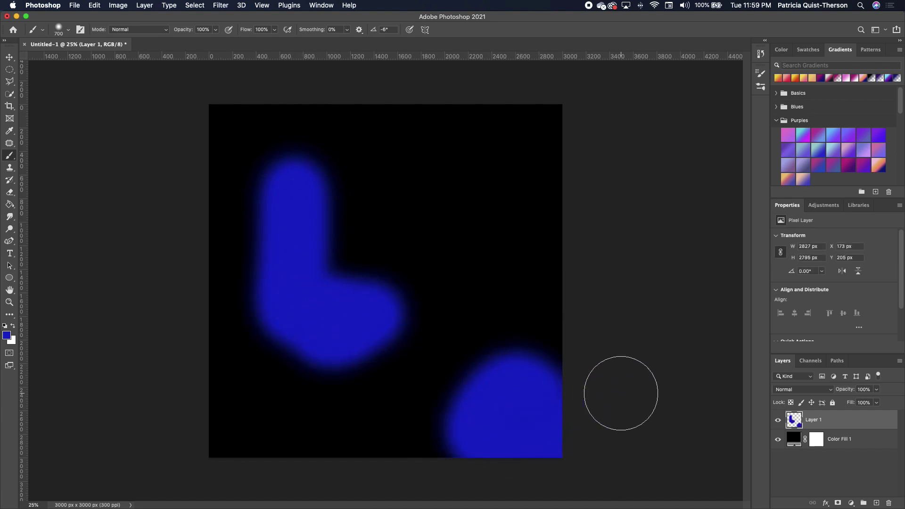
drag(363, 191, 452, 264)
drag(297, 354, 264, 401)
Step: Paint orange in the top-left and along the bottom of the canvas
click(6, 335)
text(f29f0d)
click(759, 275)
drag(306, 132, 243, 186)
drag(495, 330, 339, 448)
Step: Paint lime-green strokes on the left, right and bottom of the canvas
click(7, 335)
click(684, 377)
drag(684, 377, 684, 373)
key(Return)
mouse_move(283, 207)
mouse_down()
mouse_move(262, 295)
mouse_move(236, 325)
mouse_up()
drag(518, 349, 532, 197)
mouse_move(462, 452)
mouse_down()
mouse_move(430, 485)
mouse_move(368, 438)
mouse_up()
mouse_move(518, 179)
mouse_down()
mouse_move(473, 223)
mouse_move(464, 294)
mouse_up()
Step: Paint red at the top-right and along the right edge
click(6, 335)
click(684, 398)
click(744, 273)
mouse_move(490, 189)
mouse_down()
mouse_move(566, 137)
mouse_move(439, 142)
mouse_up()
drag(549, 377, 530, 325)
Step: Paint mint strokes across the top, upper-left, right-middle and bottom-left
click(7, 335)
drag(675, 329, 675, 340)
click(744, 274)
mouse_move(405, 163)
mouse_down()
mouse_move(346, 105)
mouse_move(292, 127)
mouse_up()
mouse_move(499, 292)
mouse_down()
mouse_move(448, 319)
mouse_move(465, 405)
mouse_up()
mouse_move(273, 410)
mouse_down()
mouse_move(292, 468)
mouse_move(351, 462)
mouse_up()
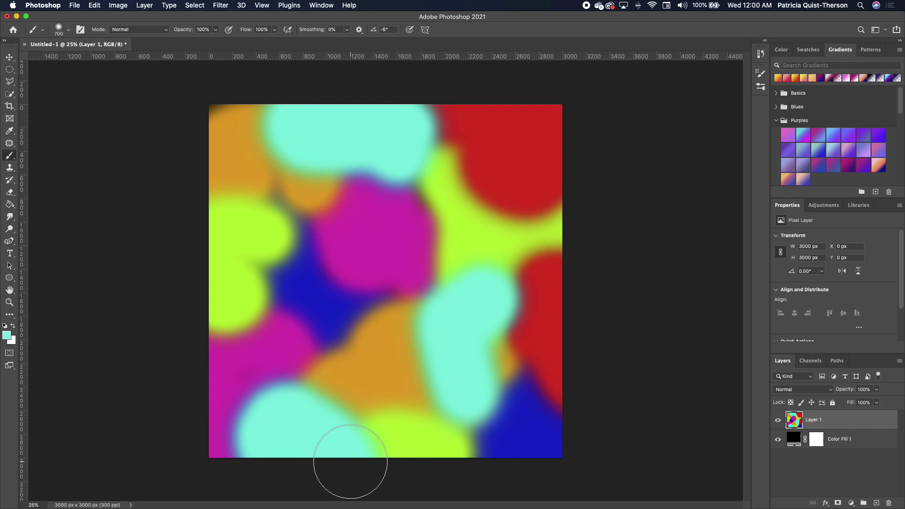
drag(307, 141, 289, 192)
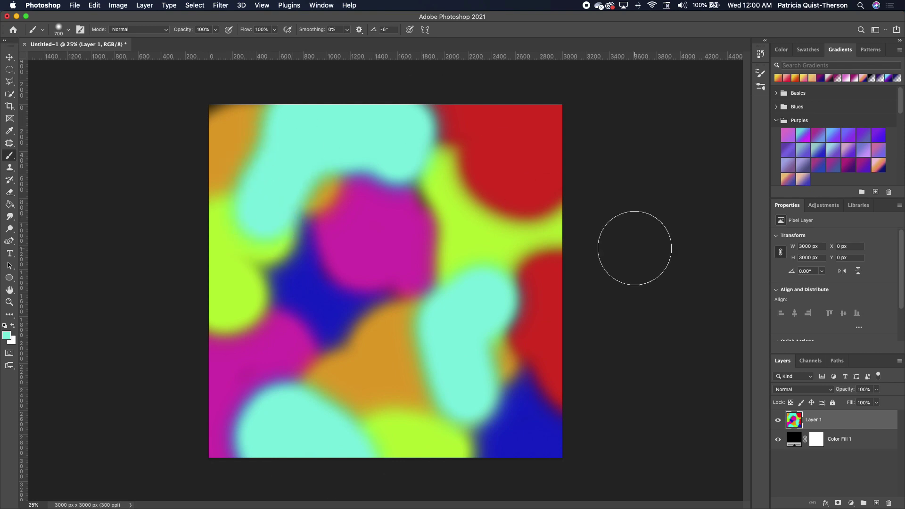
Step: Paint a broad blue stroke down the left side of the canvas
alt+click(330, 302)
drag(226, 339, 245, 118)
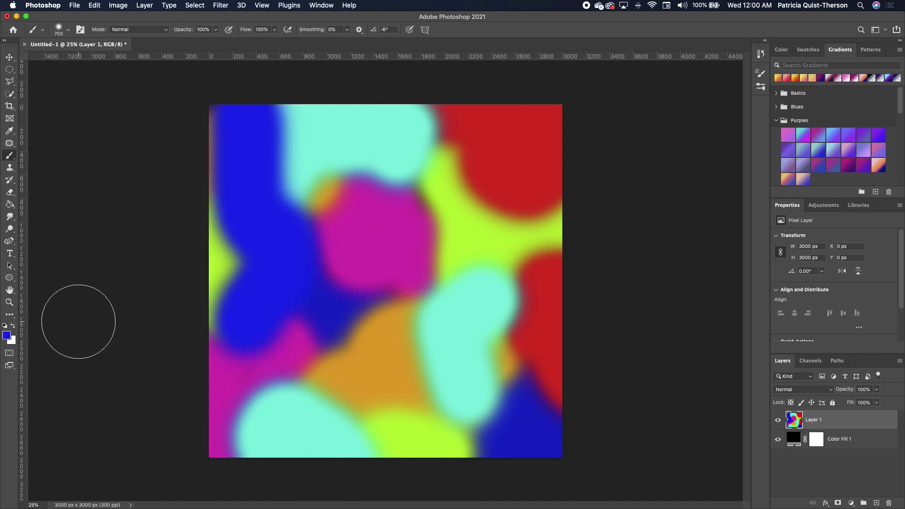
click(10, 69)
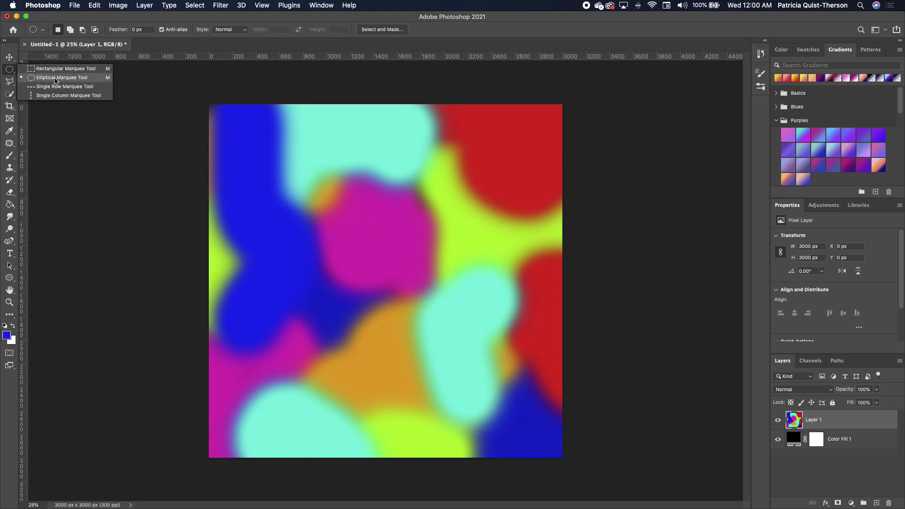
Step: Cut a large elliptical circle of the paint onto Layer 2 and hide Layer 1
click(56, 78)
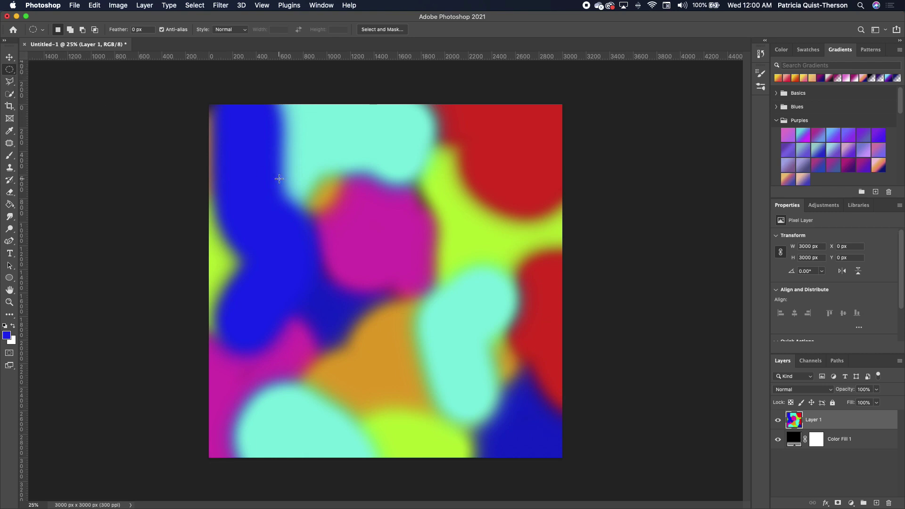
drag(227, 120, 568, 493)
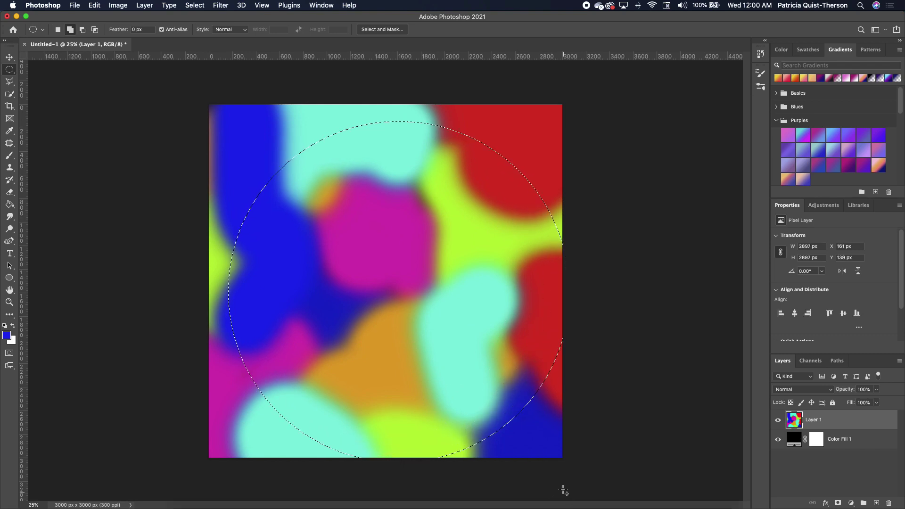
mouse_move(464, 404)
mouse_down()
mouse_move(448, 389)
mouse_move(453, 395)
mouse_up()
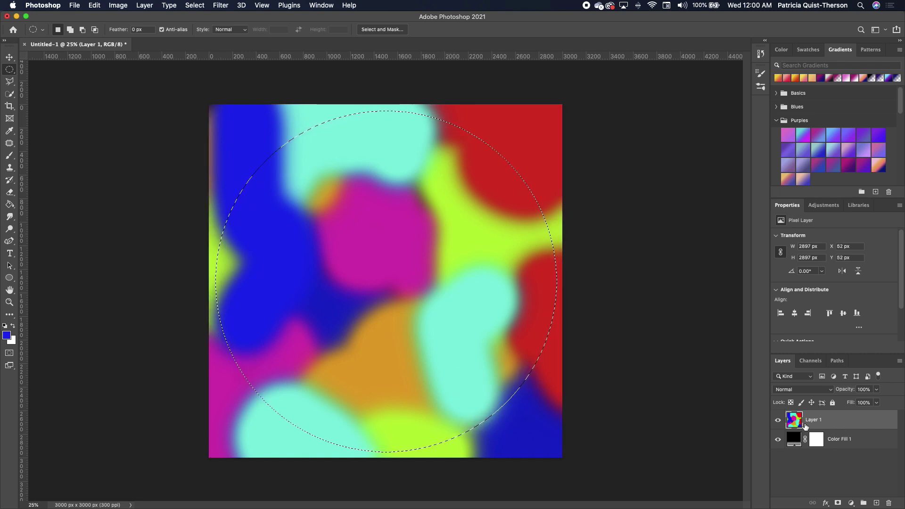
right_click(365, 226)
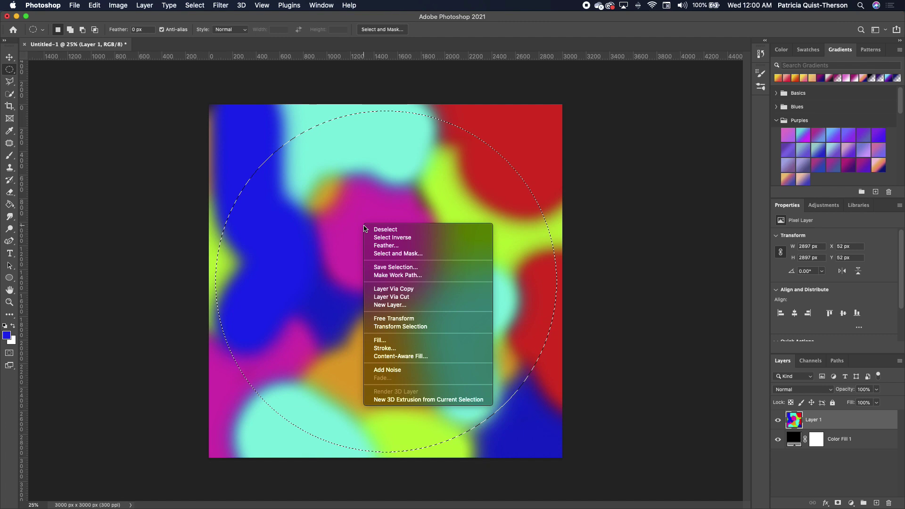
click(416, 297)
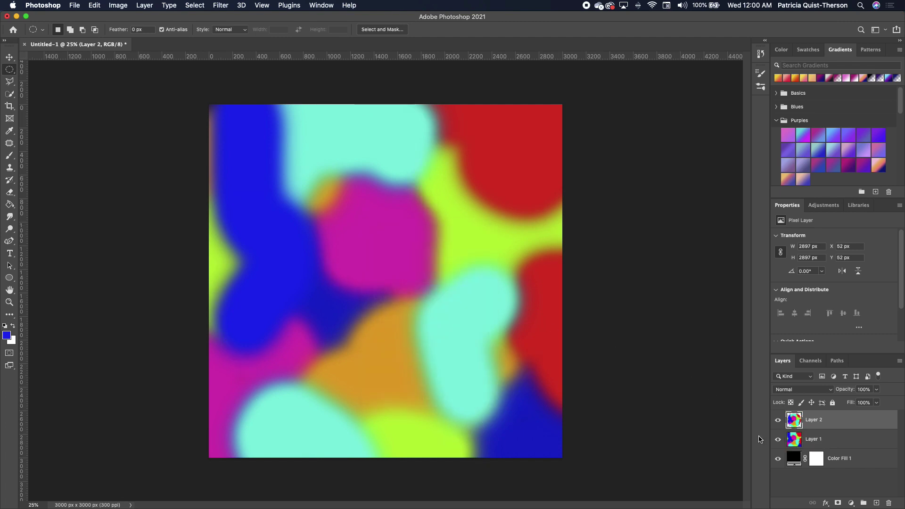
click(778, 439)
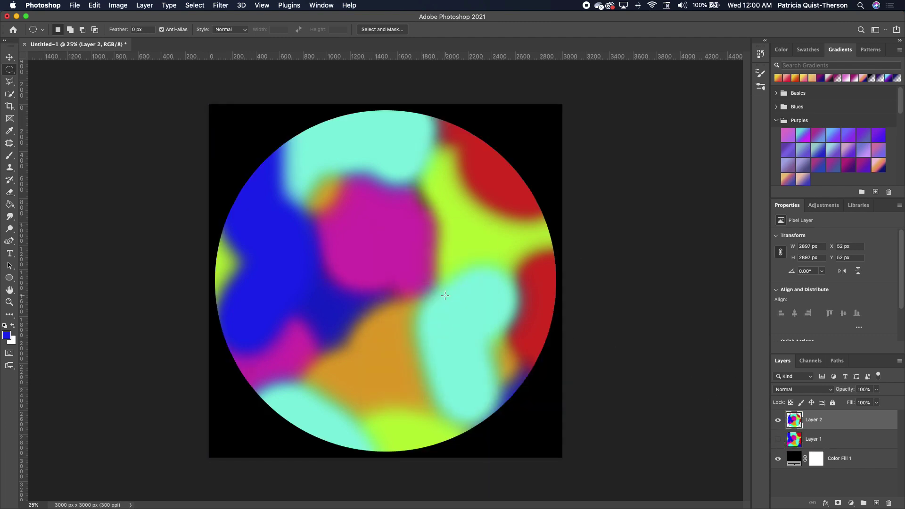
Step: Scale the Layer 2 circle down to 2294 px and centre it on the canvas
click(10, 58)
drag(557, 113, 490, 184)
drag(360, 353, 395, 309)
key(Return)
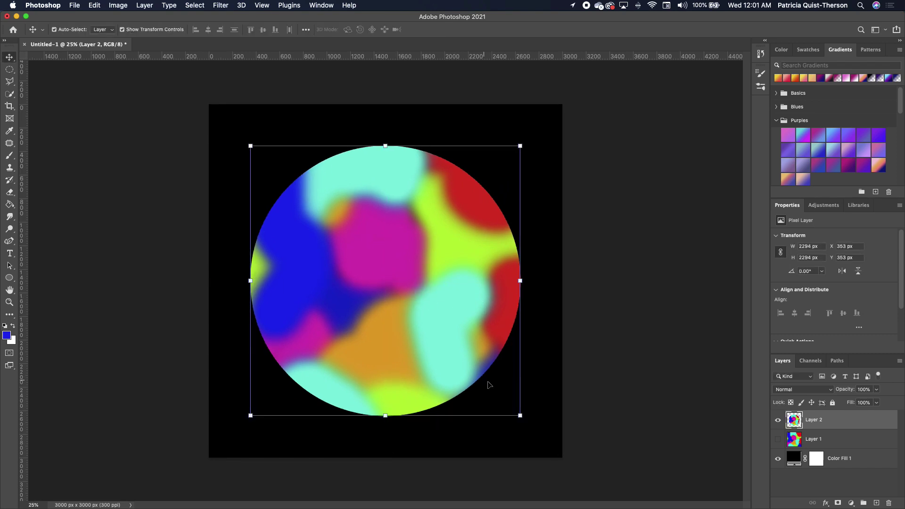
Step: Duplicate the Layer 2 circle to create Layer 2 copy
click(504, 392)
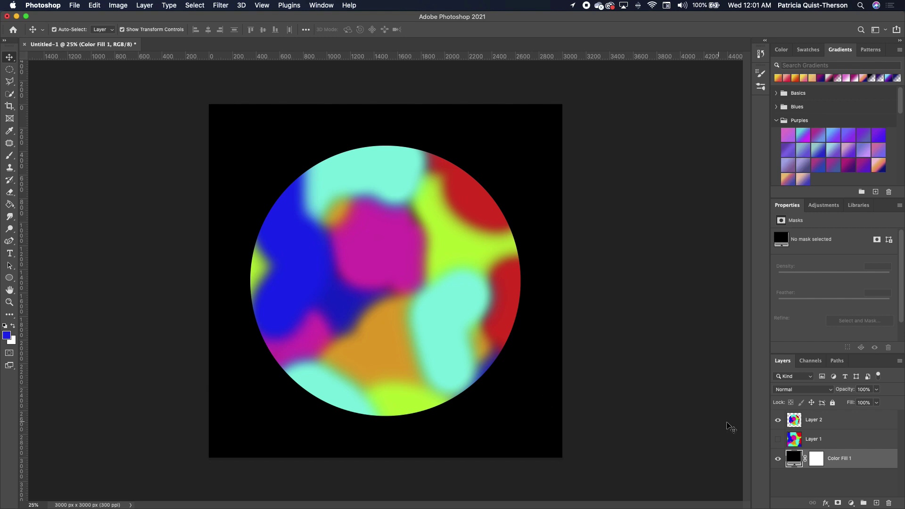
click(838, 423)
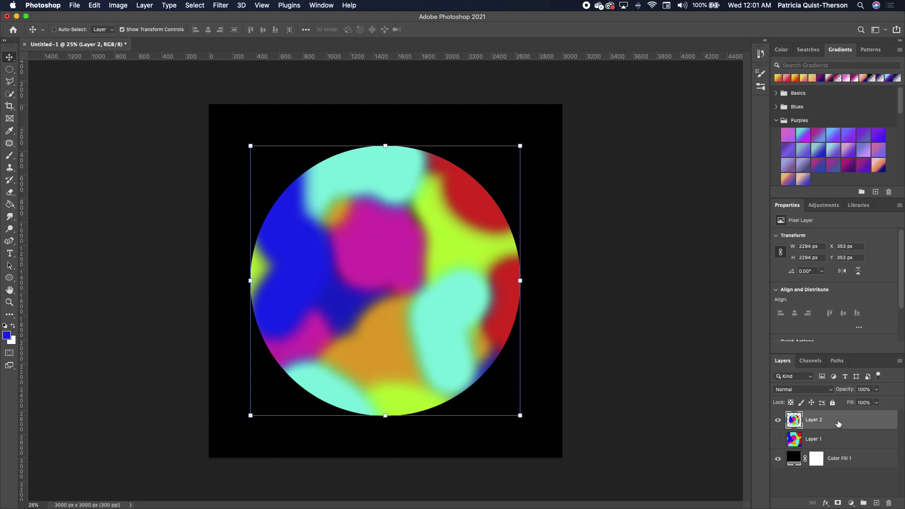
key(super+j)
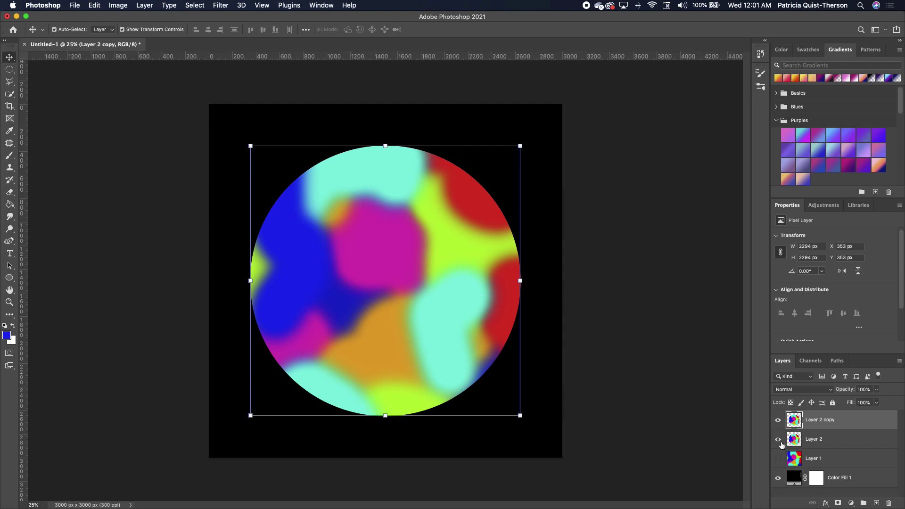
Step: Hide Layer 2 copy and make Layer 2 the active layer
click(778, 419)
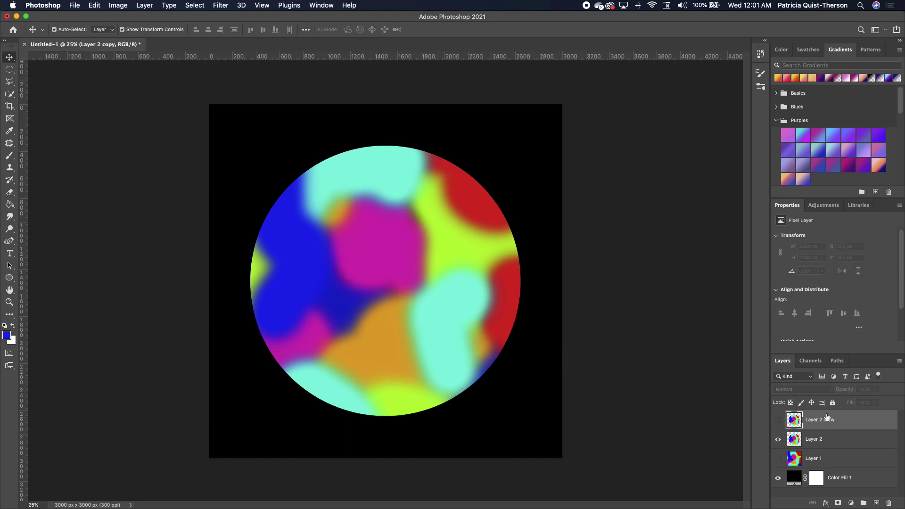
click(395, 215)
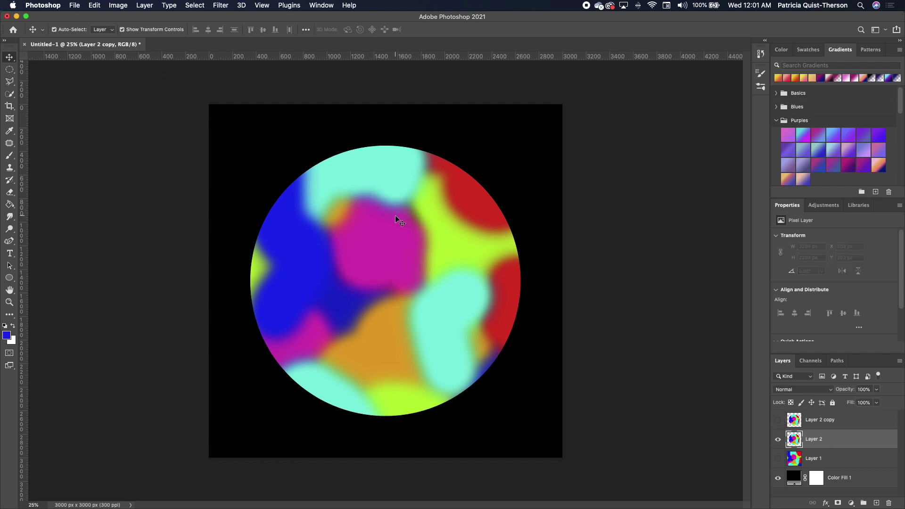
click(92, 7)
Step: Warp the Layer 2 circle, pulling its top-right inward and pushing the left side out
mouse_move(154, 223)
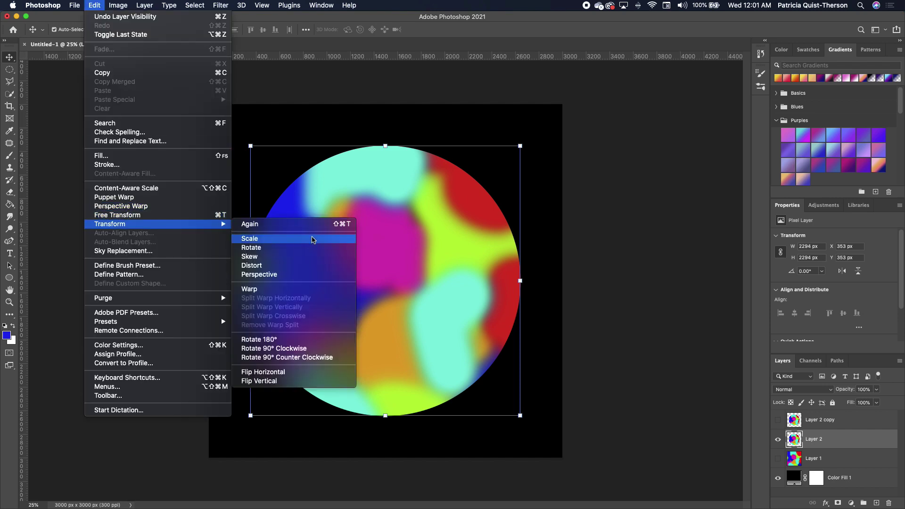
click(257, 289)
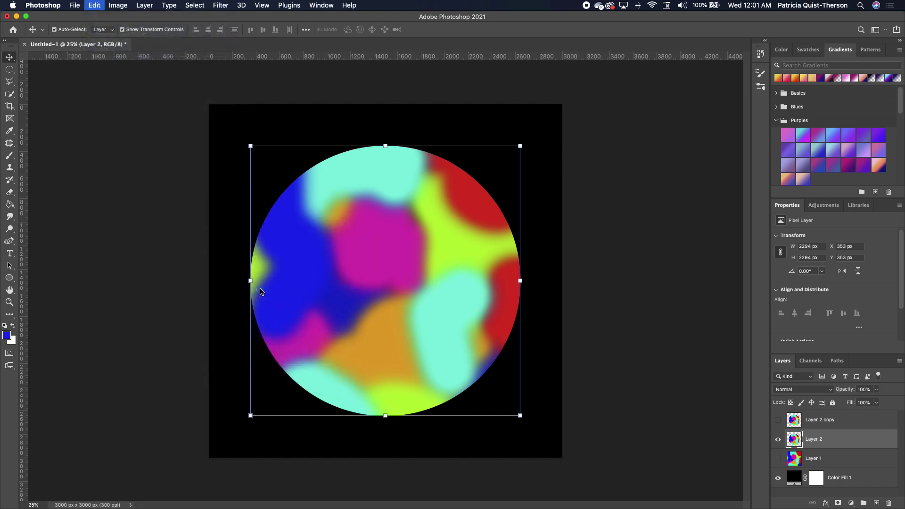
drag(473, 190, 389, 270)
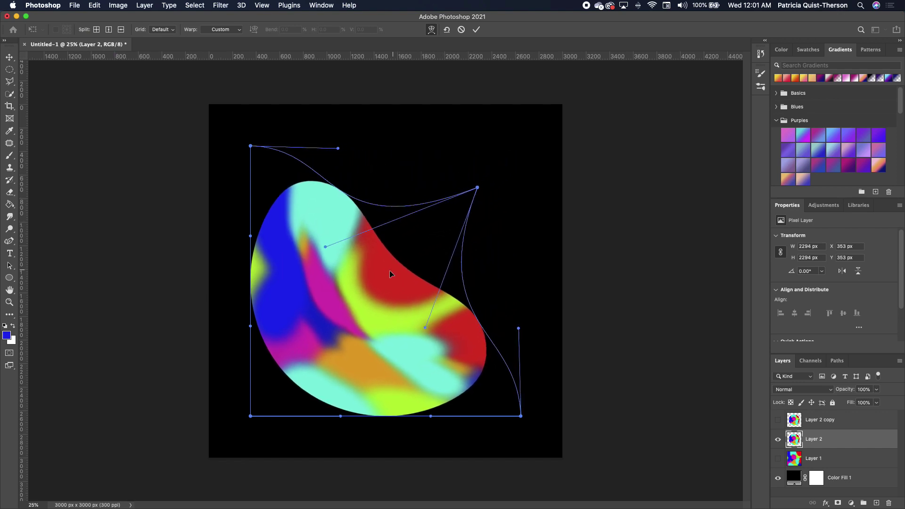
drag(476, 345, 501, 313)
drag(329, 214, 333, 142)
drag(289, 252, 266, 250)
Step: Refine the right lobe and upper middle, apply the warp, and nudge the blob right and down
drag(458, 337, 439, 327)
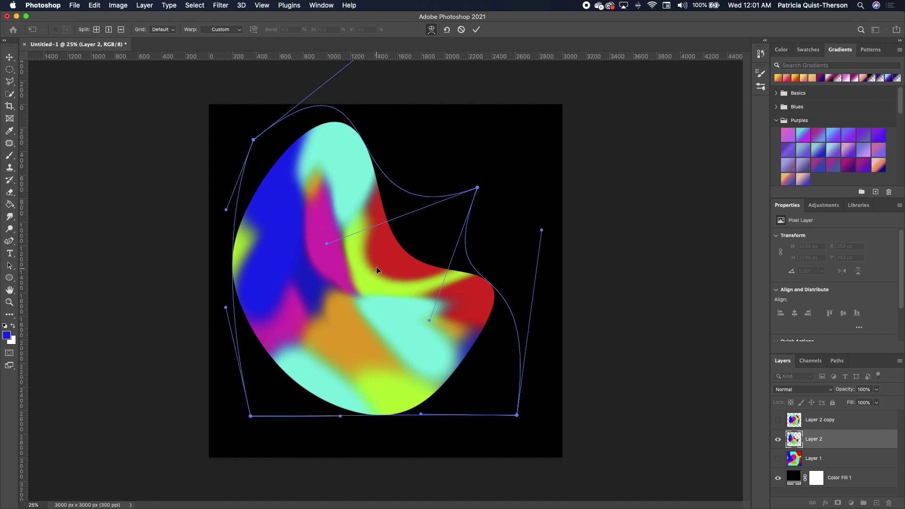
drag(352, 200, 364, 154)
drag(475, 313, 481, 305)
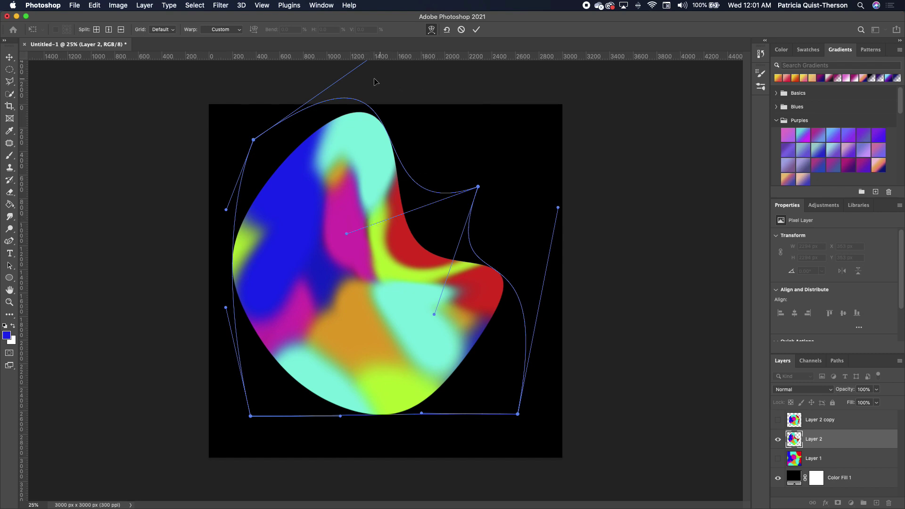
click(476, 30)
drag(444, 340, 459, 356)
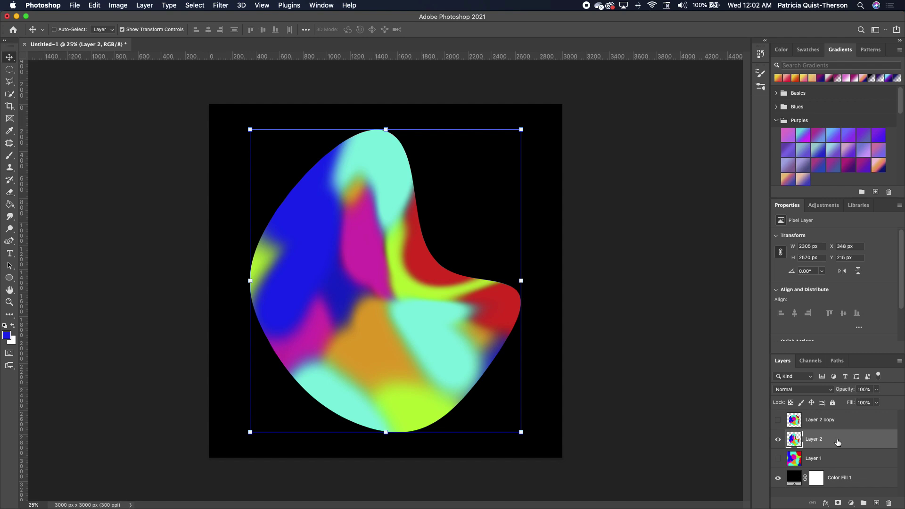
Step: Duplicate the blob as Layer 2 copy 2, add noise at 33.03, then hide it, leaving Layer 2 visible
key(super+j)
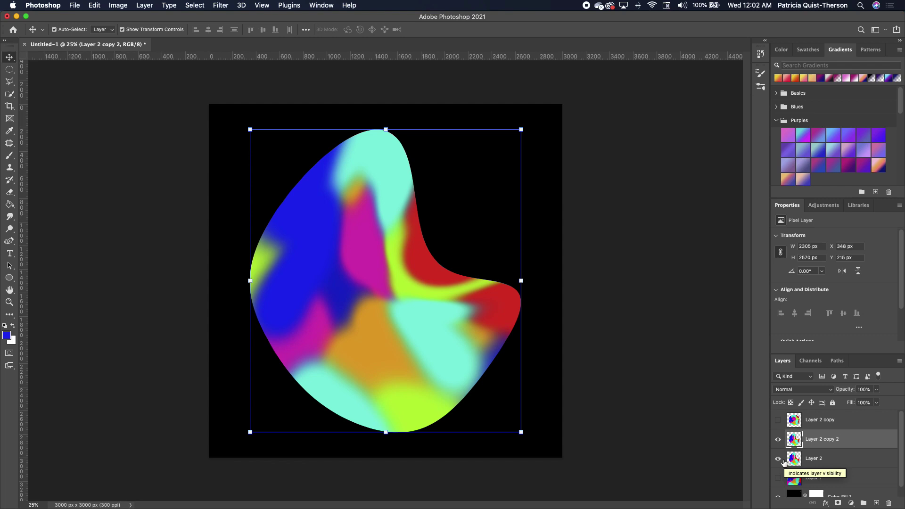
click(779, 459)
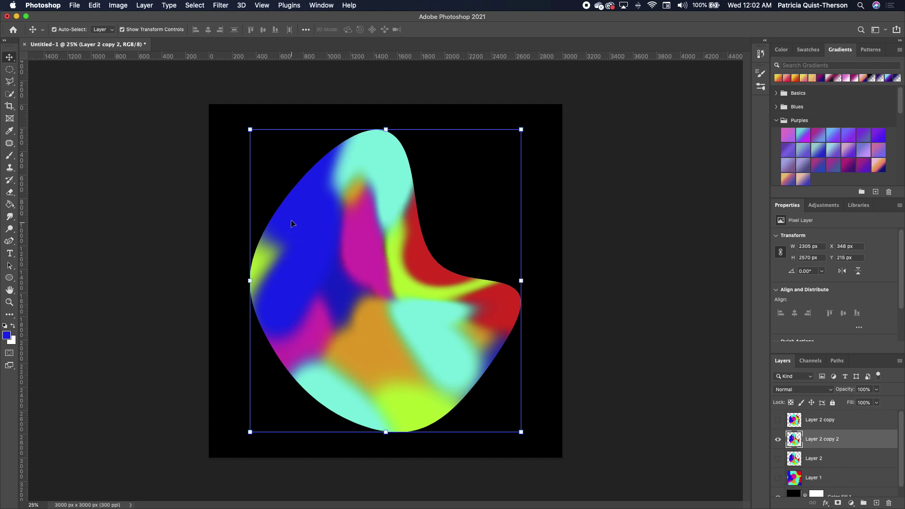
click(221, 6)
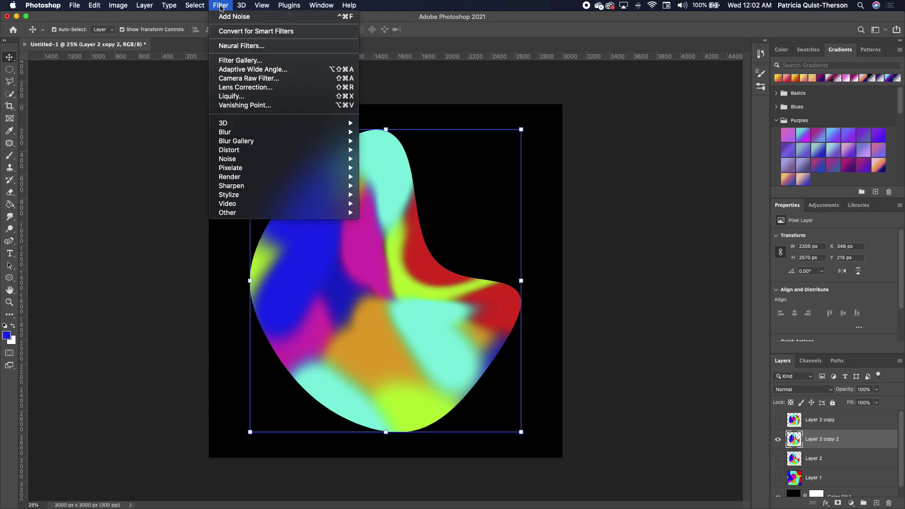
mouse_move(269, 161)
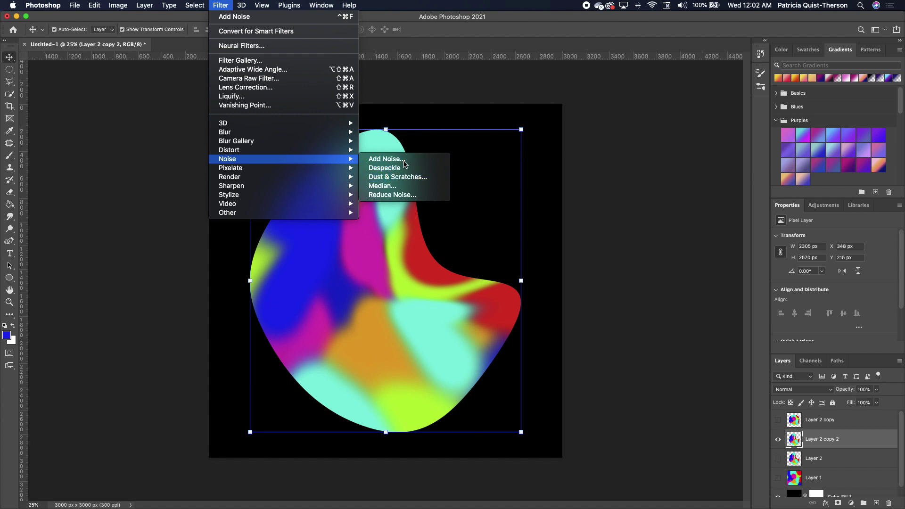
click(386, 159)
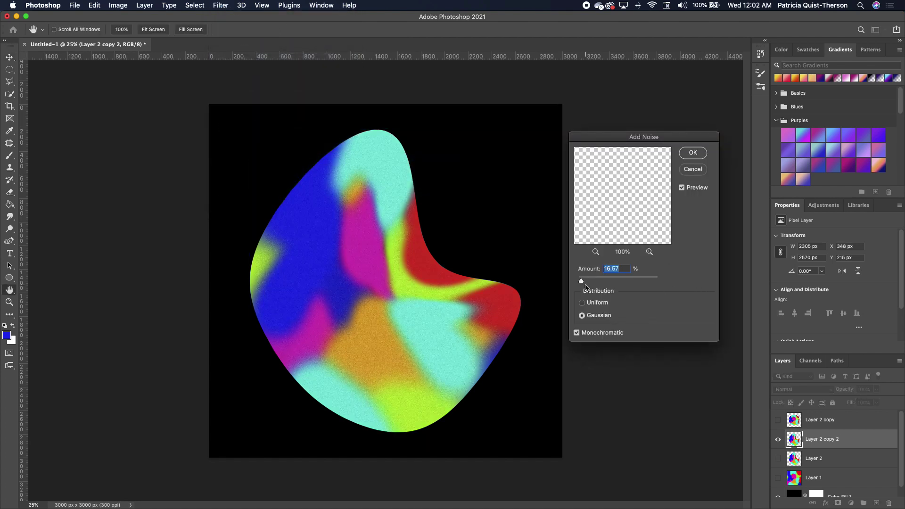
drag(582, 281, 582, 282)
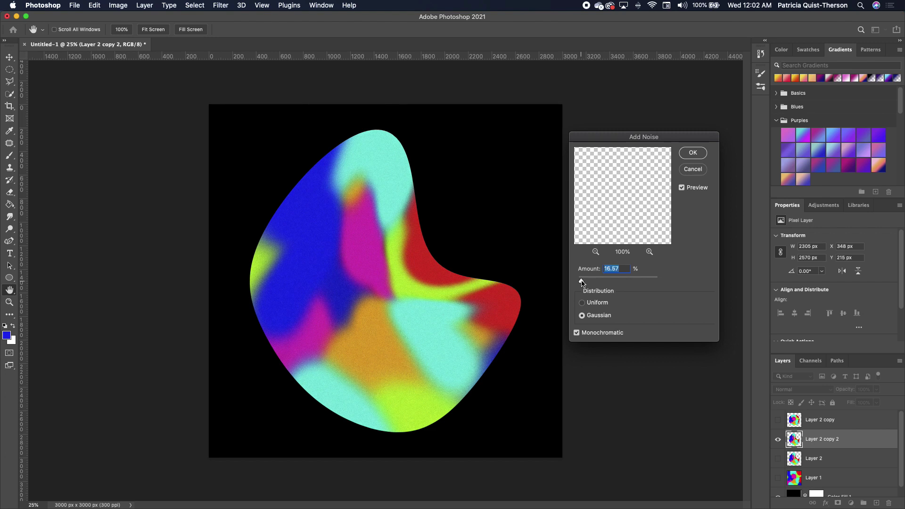
click(701, 161)
click(778, 458)
click(777, 439)
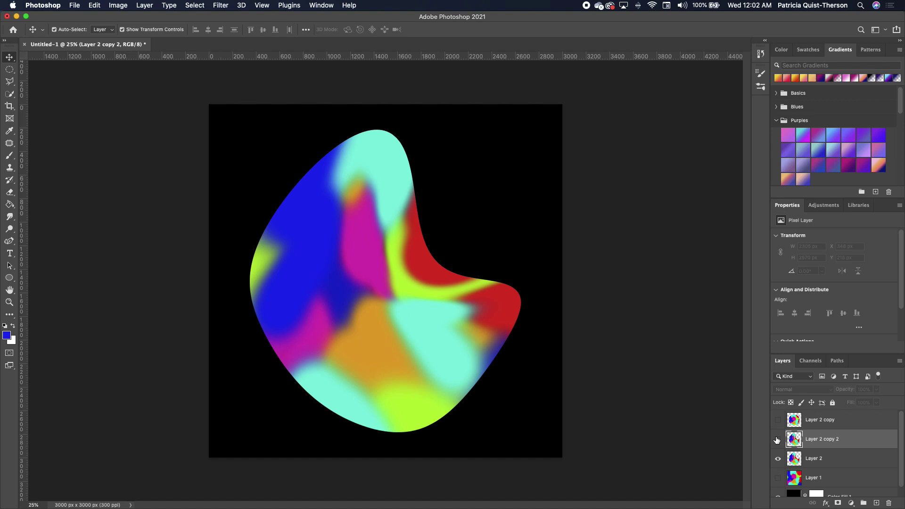
Step: Hide Layer 2 copy 2 and Layer 2, show Layer 2 copy, and select it
click(777, 440)
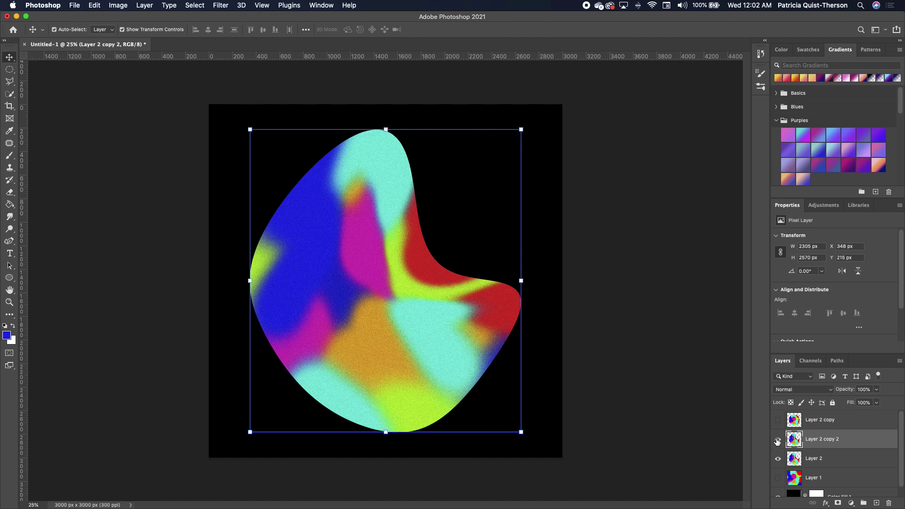
click(778, 439)
click(777, 458)
click(778, 420)
click(795, 421)
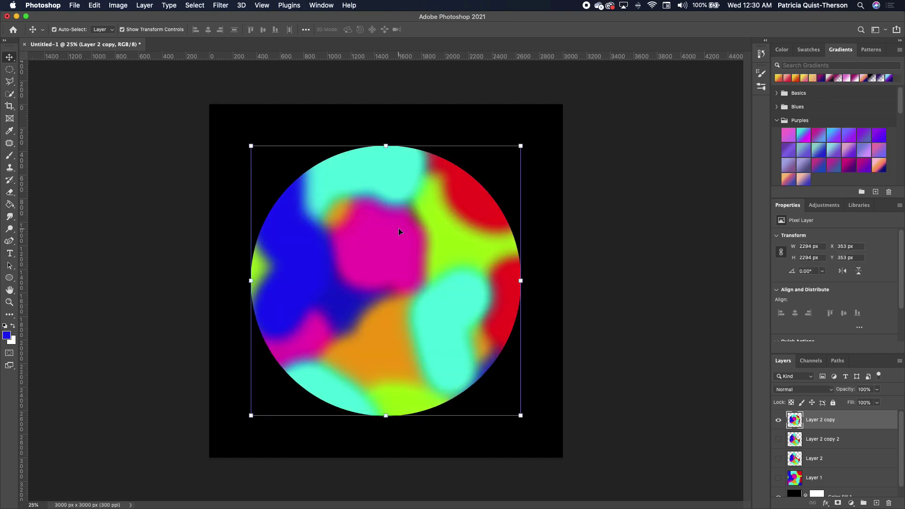
Step: Start a warp on the Layer 2 copy circle using the Arch preset
click(96, 6)
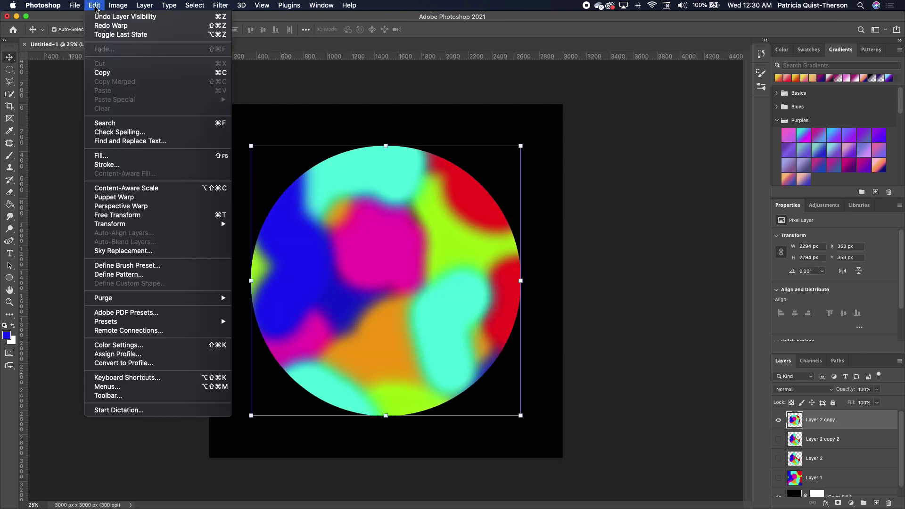
mouse_move(115, 225)
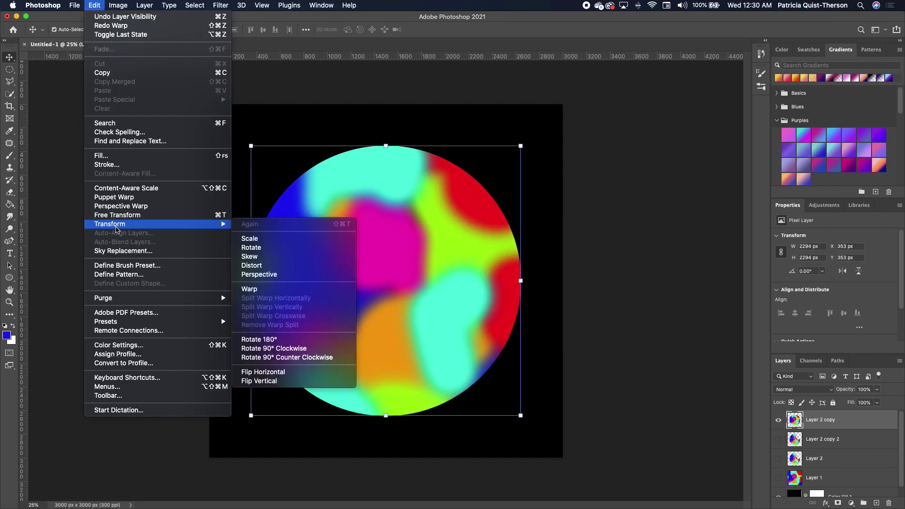
click(258, 290)
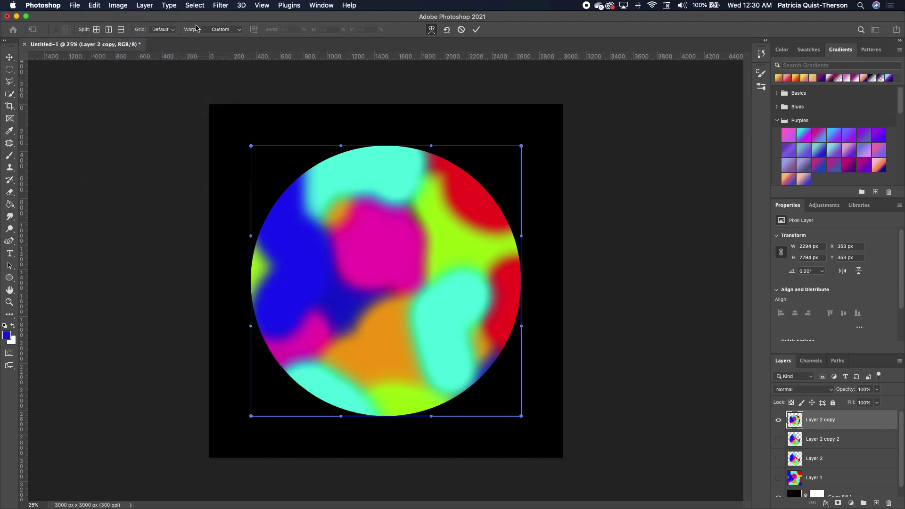
click(234, 30)
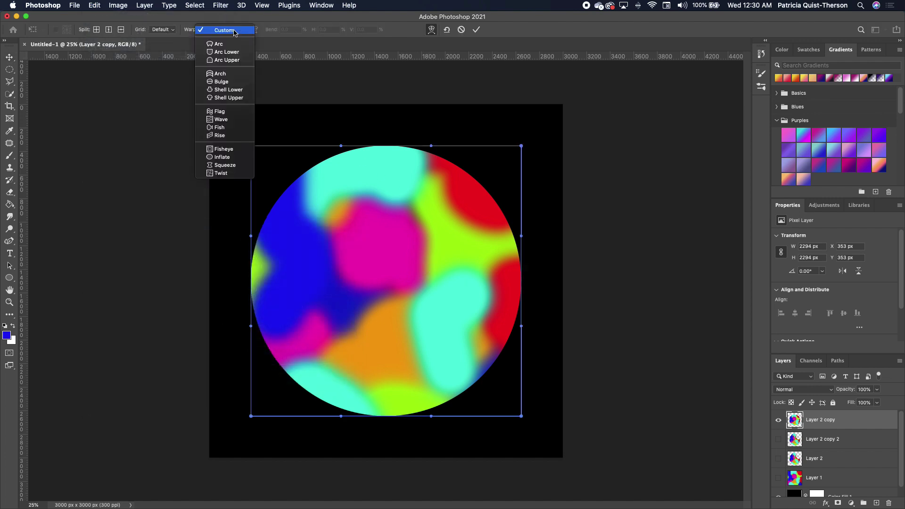
click(220, 74)
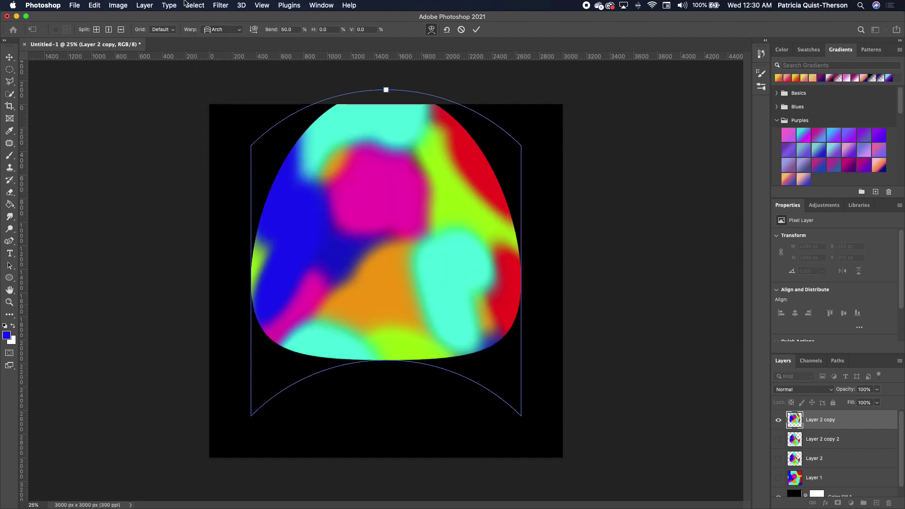
Step: Switch the warp to Squeeze, then Twist, and pull a grid point up
click(236, 30)
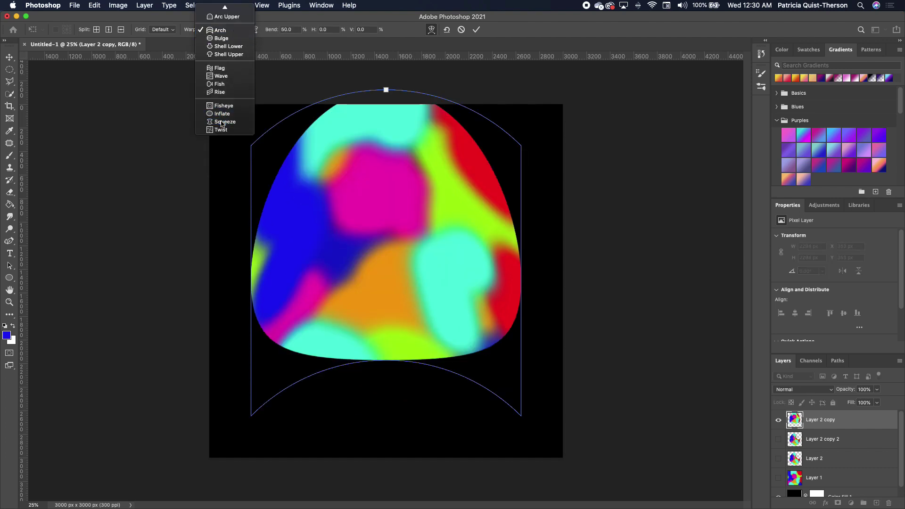
click(235, 122)
click(211, 29)
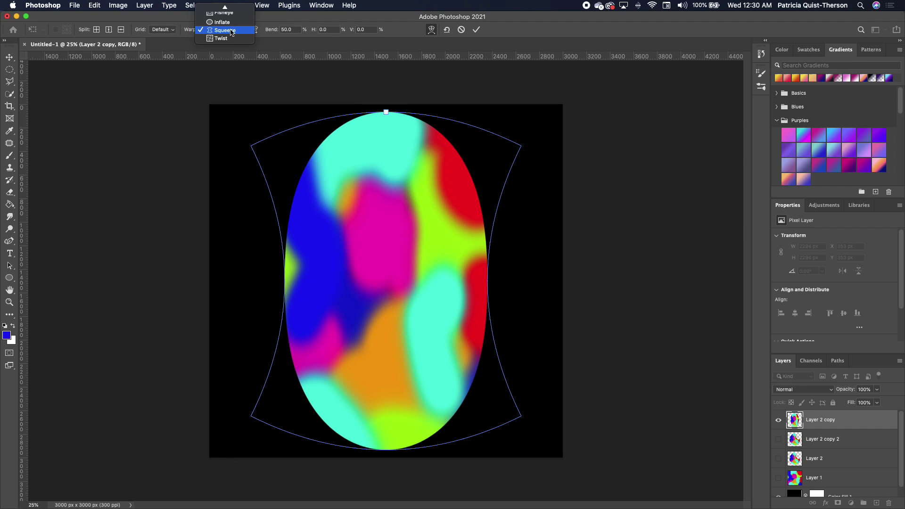
click(220, 38)
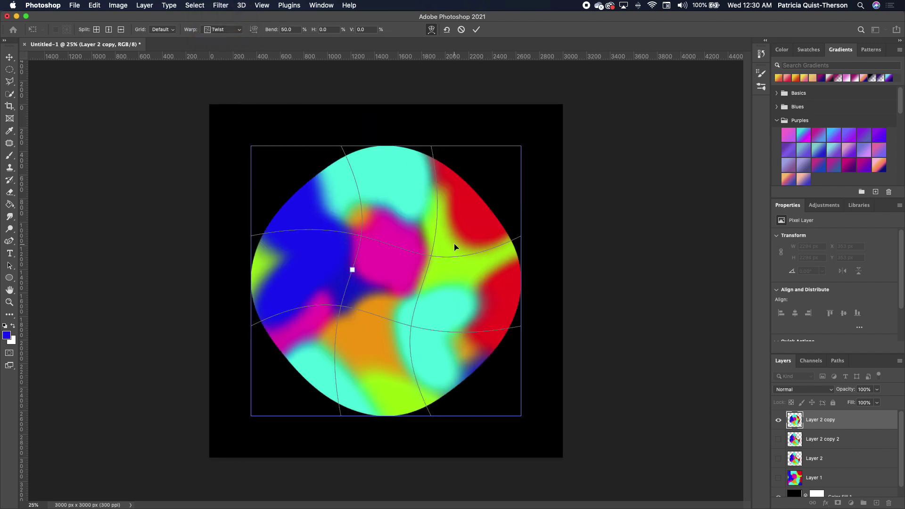
drag(361, 234, 359, 208)
Step: Add a crosswise split to the warp grid and stretch the edges into peaks
click(96, 29)
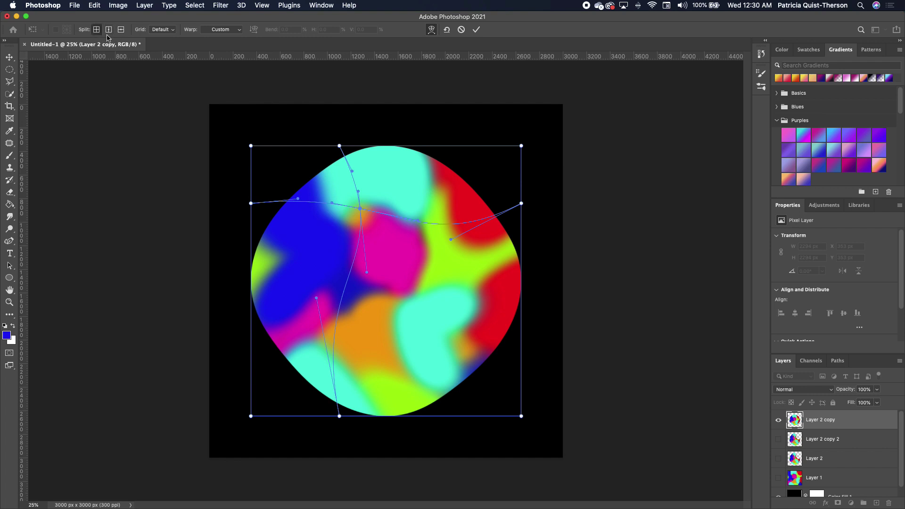
click(428, 313)
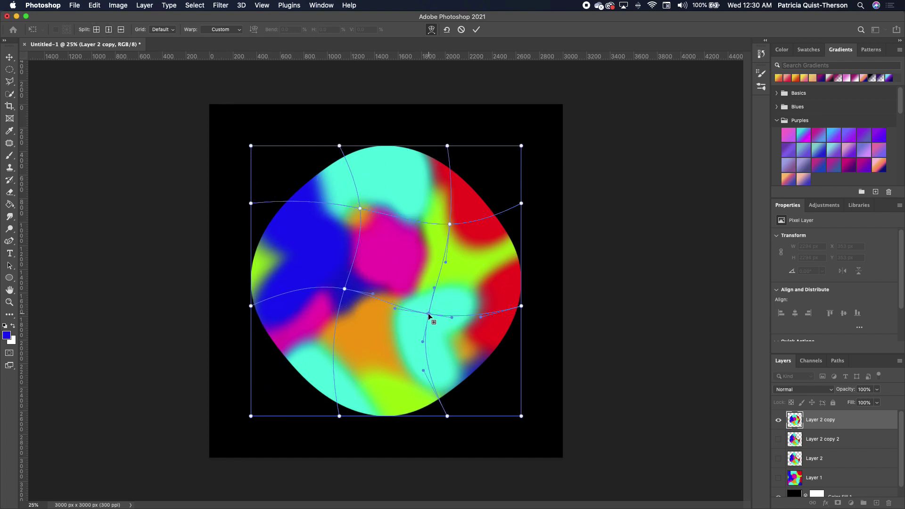
drag(463, 200, 421, 247)
drag(311, 275, 304, 239)
drag(289, 338, 254, 367)
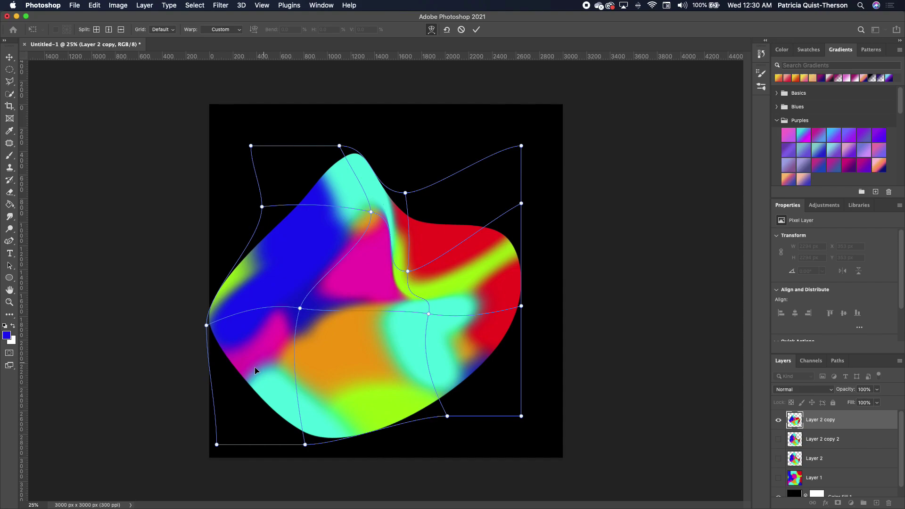
drag(402, 386, 392, 339)
drag(467, 178, 470, 121)
drag(487, 412, 614, 464)
Step: Refine the folds, pushing the upper-left inward and pulling the right, bottom and corners outward
drag(330, 198, 290, 213)
drag(341, 279, 416, 296)
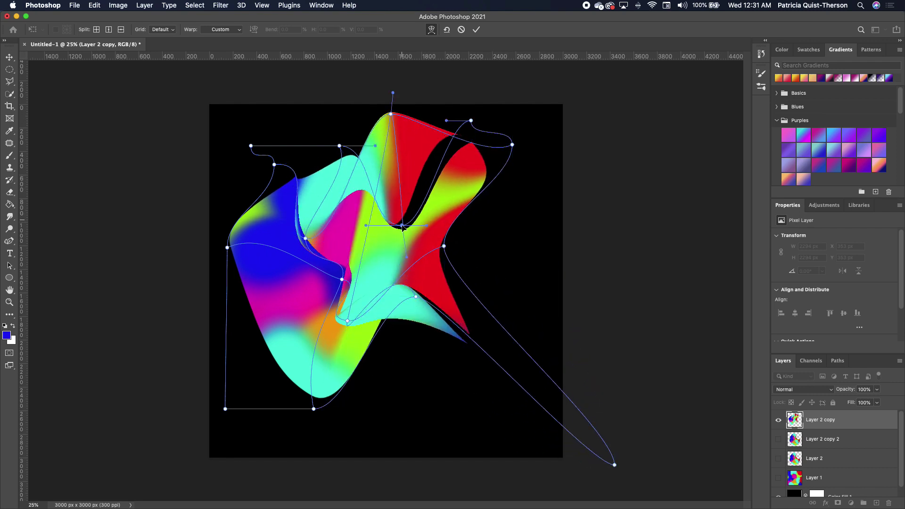
drag(404, 193, 402, 226)
drag(273, 164, 298, 197)
drag(339, 145, 326, 129)
drag(294, 241, 285, 303)
drag(444, 246, 505, 233)
drag(314, 408, 352, 423)
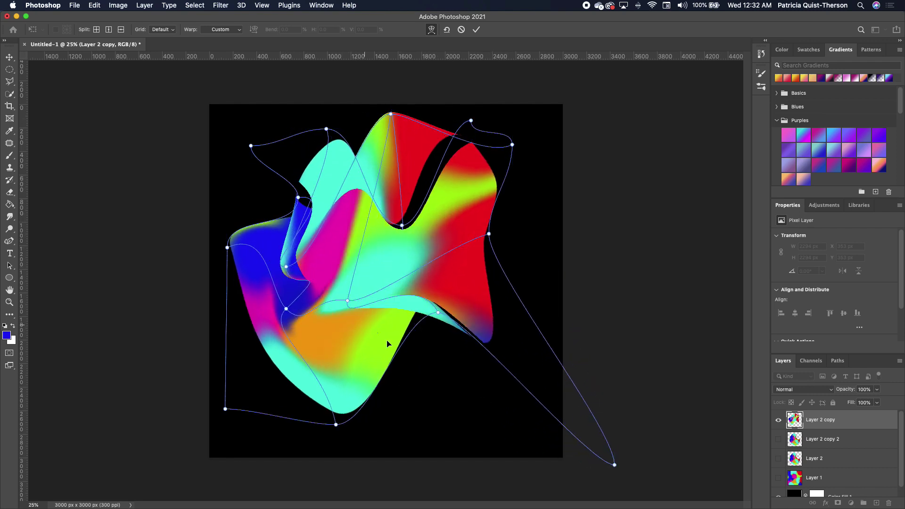
drag(512, 145, 554, 130)
drag(415, 296, 455, 310)
drag(287, 244, 277, 246)
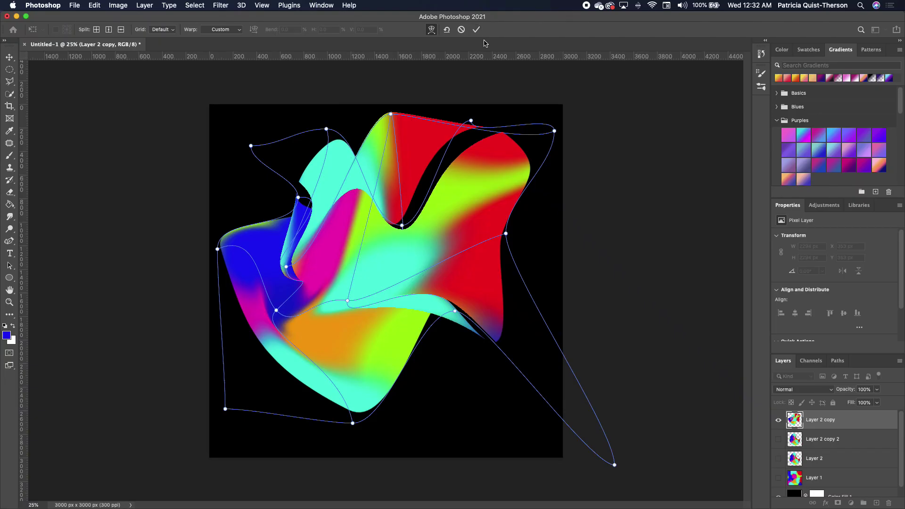
Step: Commit the folded warp and move the shape slightly lower
click(476, 30)
drag(426, 254, 427, 281)
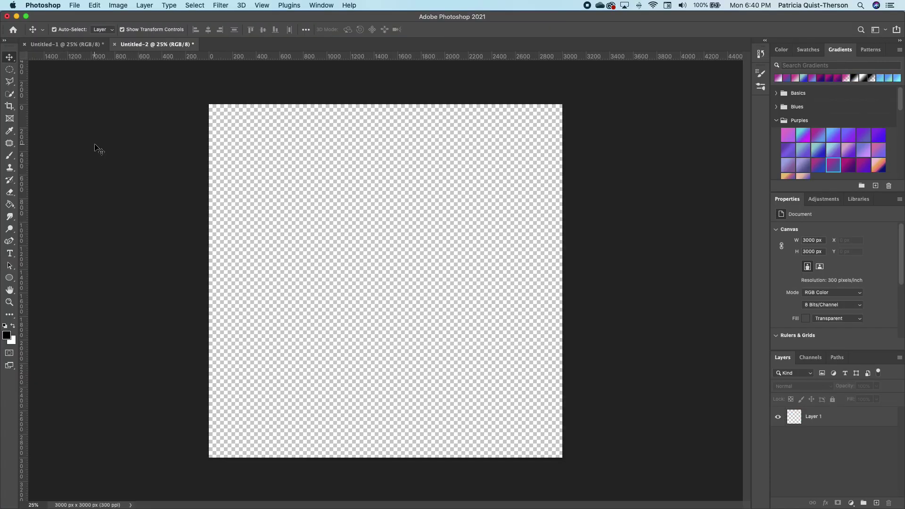
Step: Add a gradient fill layer using the first Purples preset with its right stop set to white
click(851, 503)
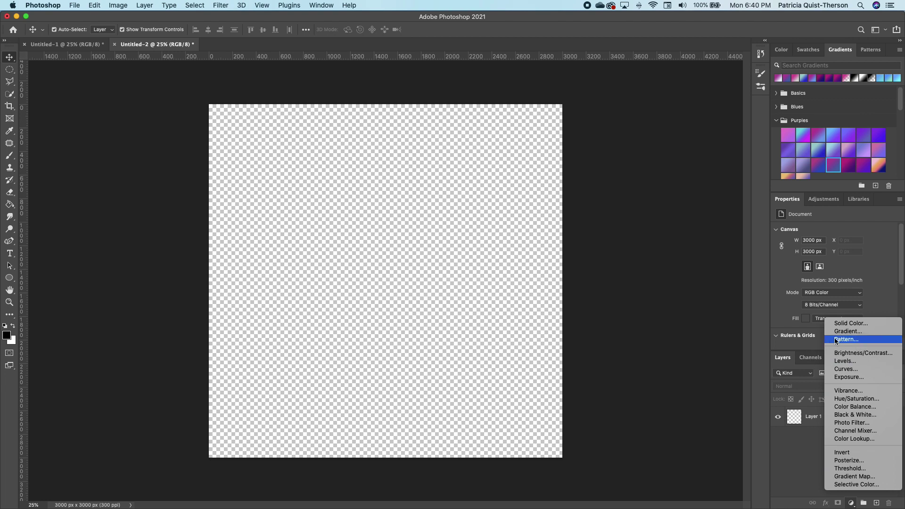
click(849, 331)
click(219, 219)
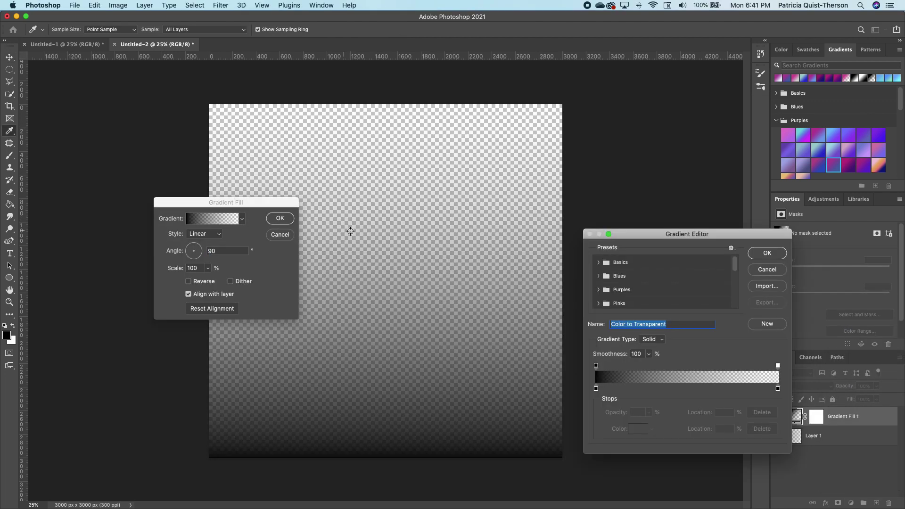
click(598, 290)
scroll(669, 296, down, 2)
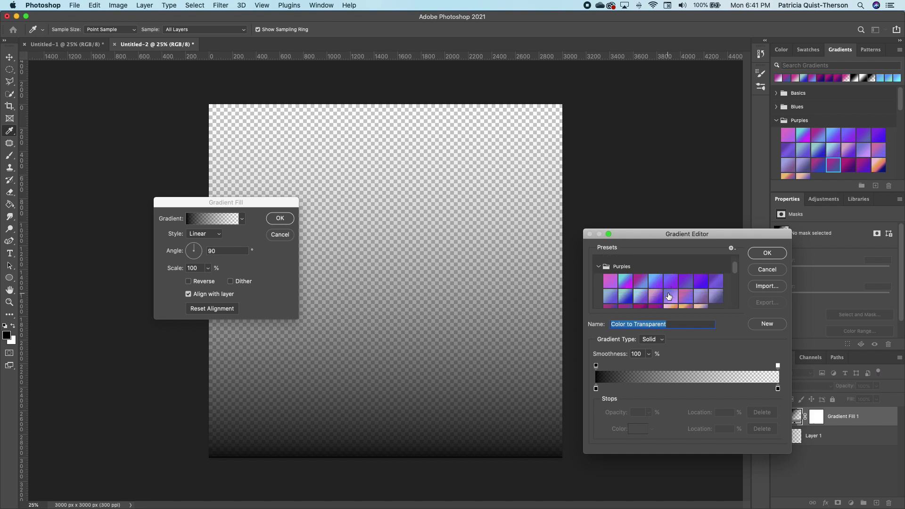
click(611, 283)
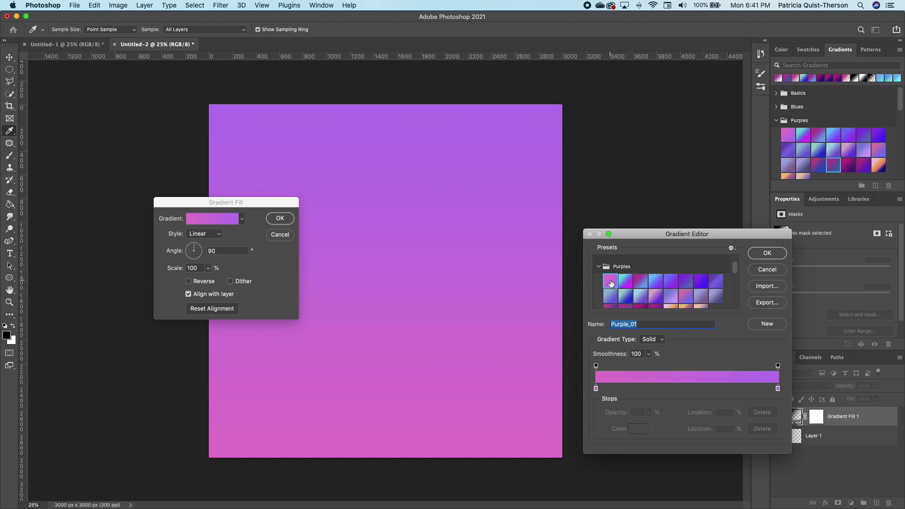
click(778, 390)
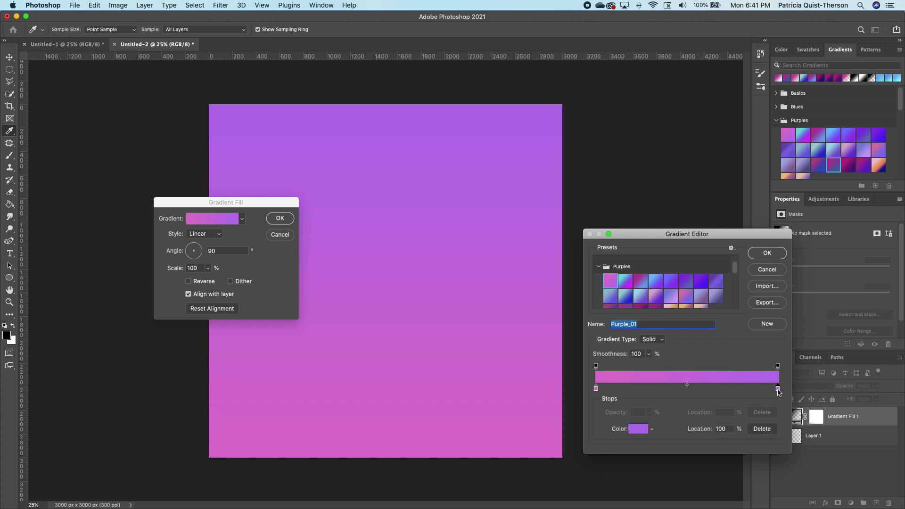
click(639, 429)
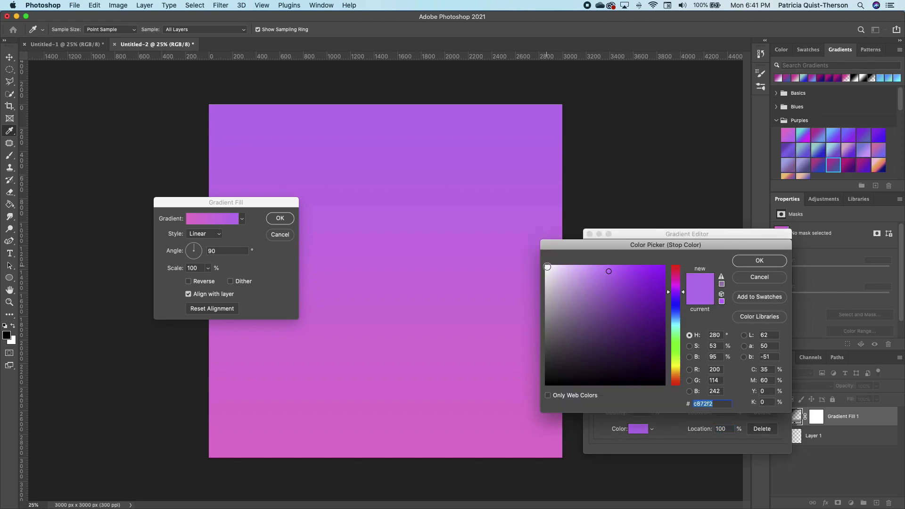
click(545, 265)
click(760, 261)
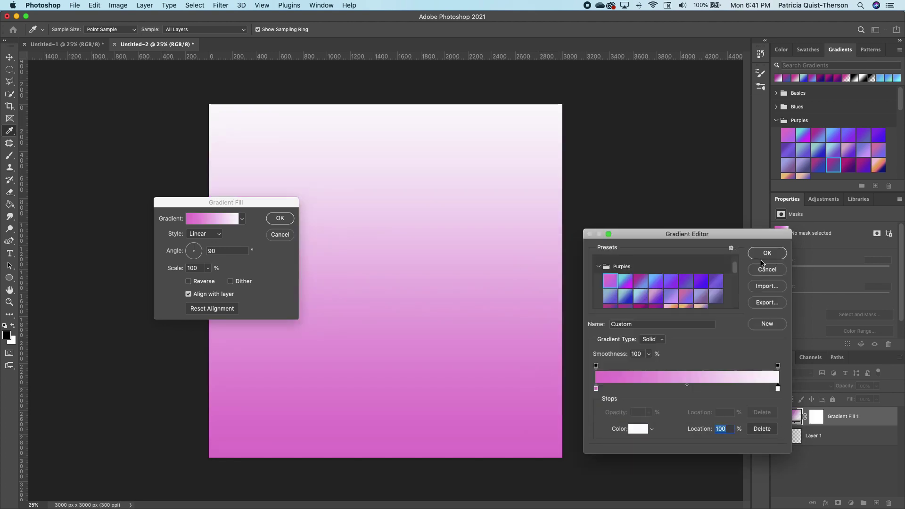
click(762, 262)
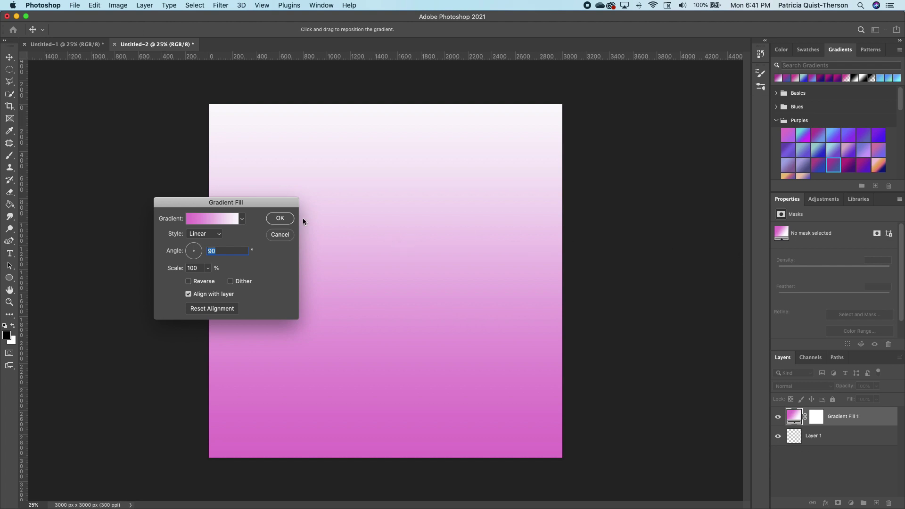
Step: Set the gradient style to Radial, reverse it so the centre is white, and confirm
click(208, 234)
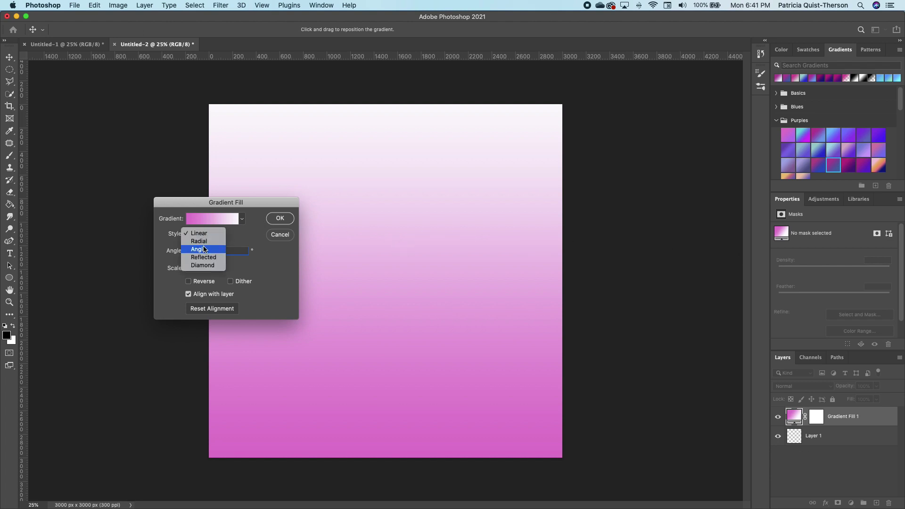
click(202, 241)
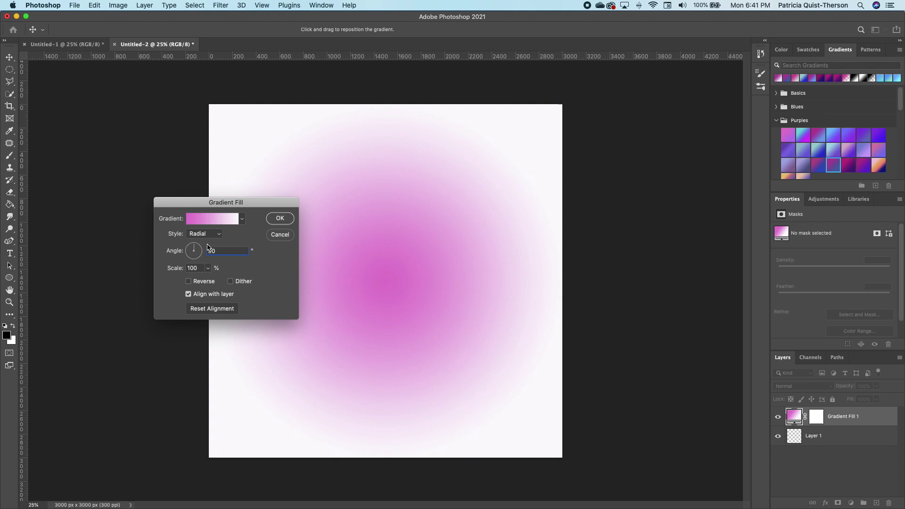
click(191, 285)
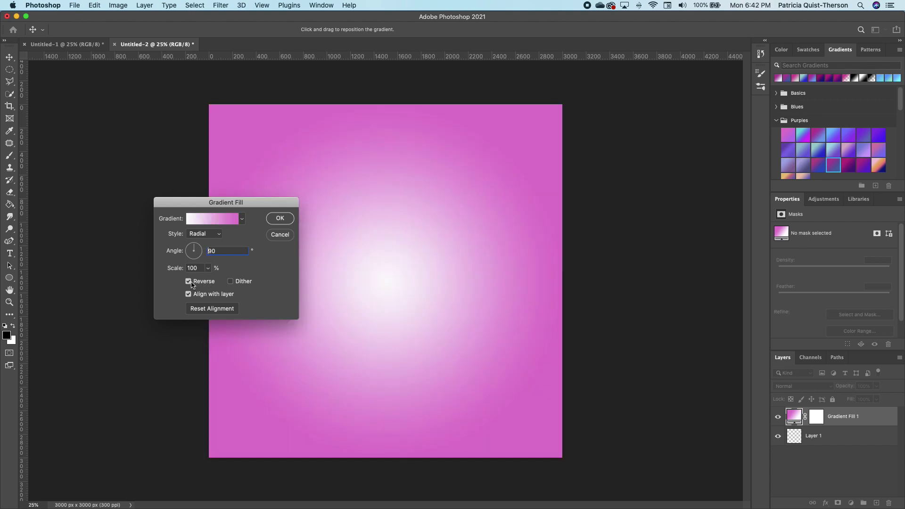
click(280, 218)
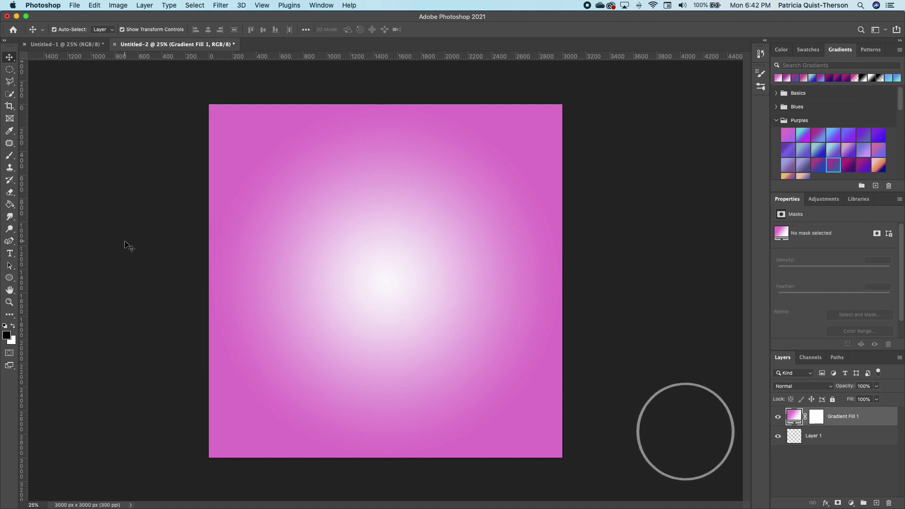
Step: Draw a large ellipse and fill it with a dark indigo-to-magenta gradient
click(10, 278)
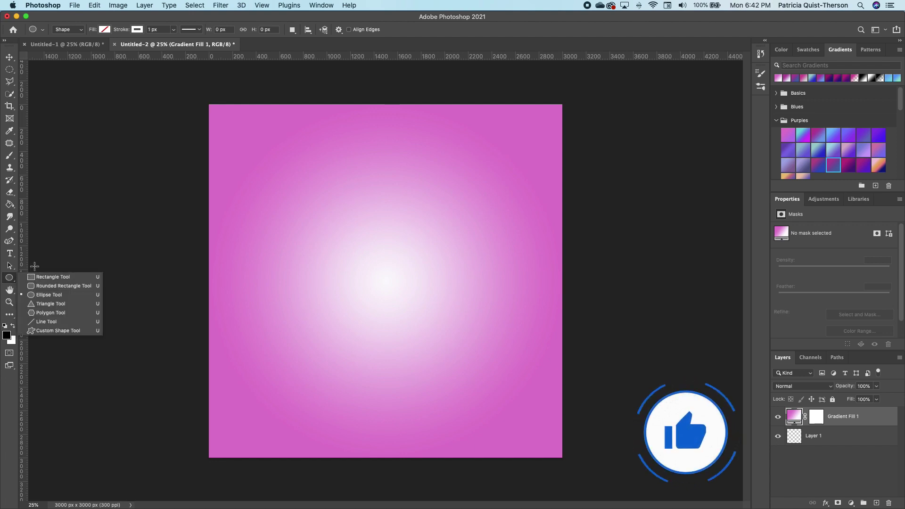
click(47, 295)
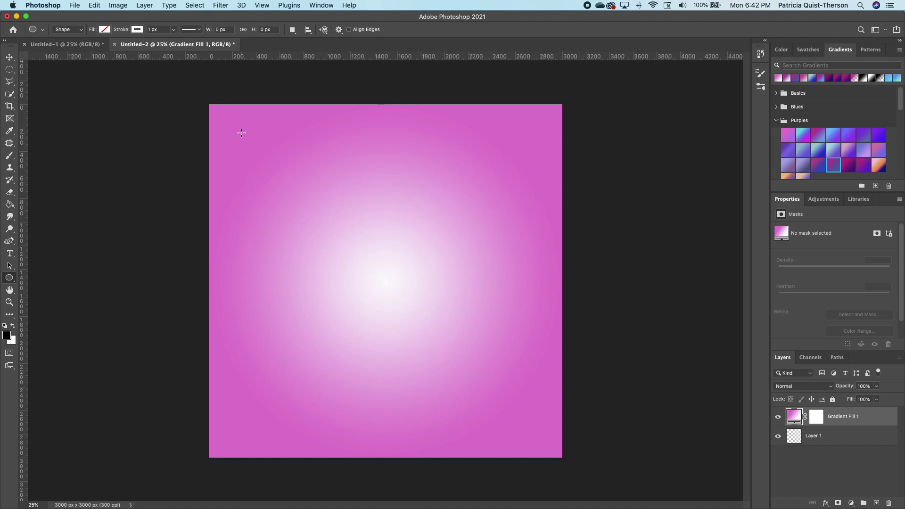
drag(241, 133, 549, 505)
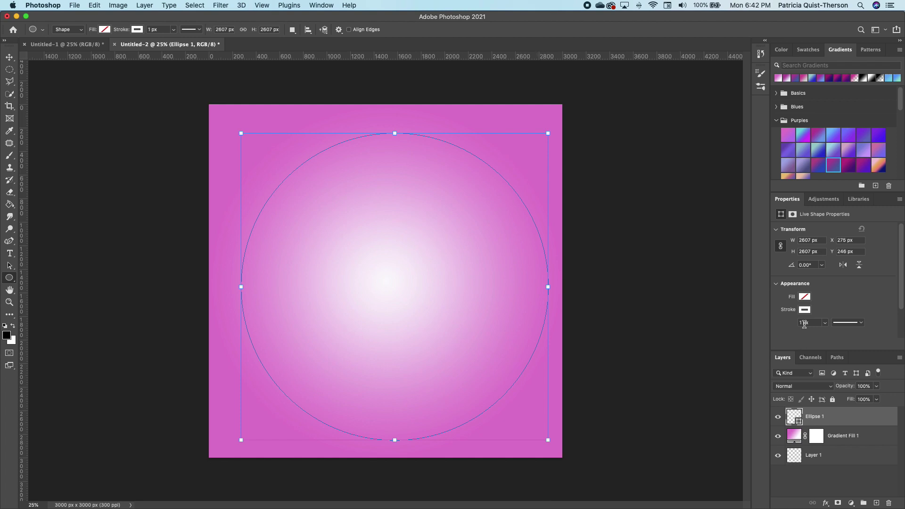
click(805, 297)
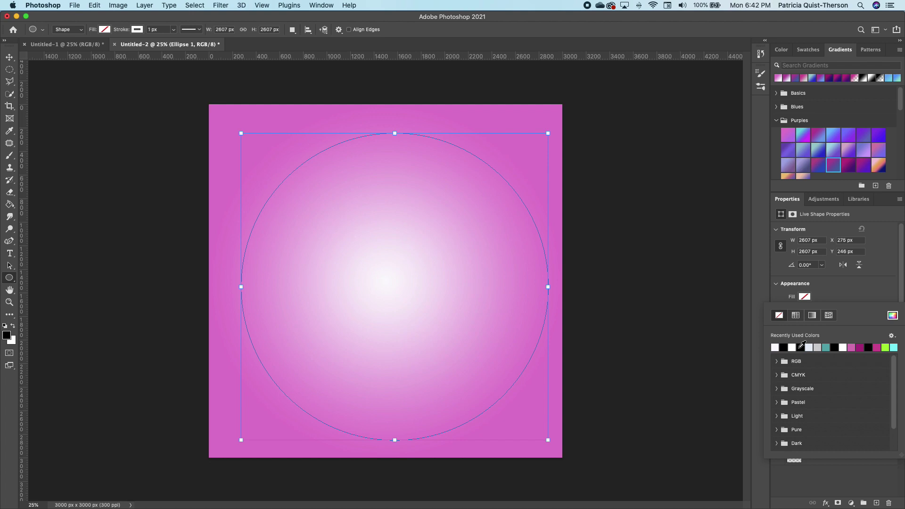
click(812, 315)
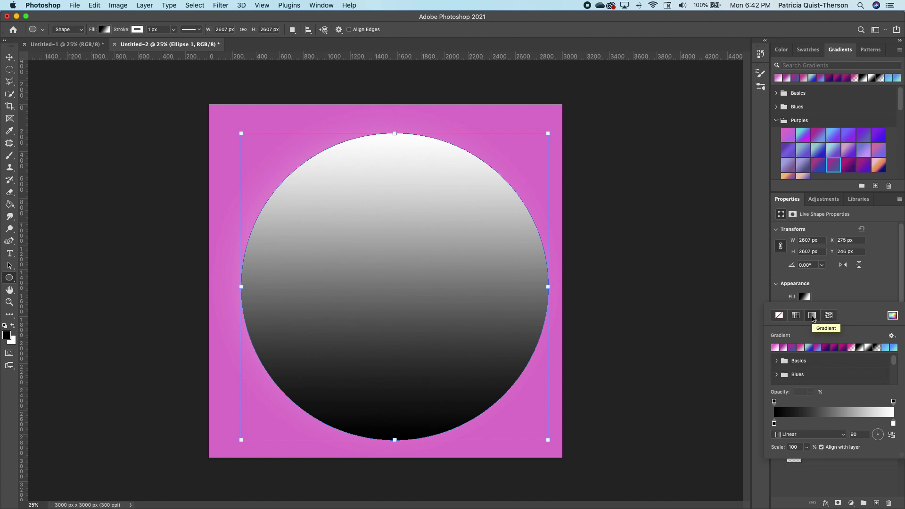
click(834, 347)
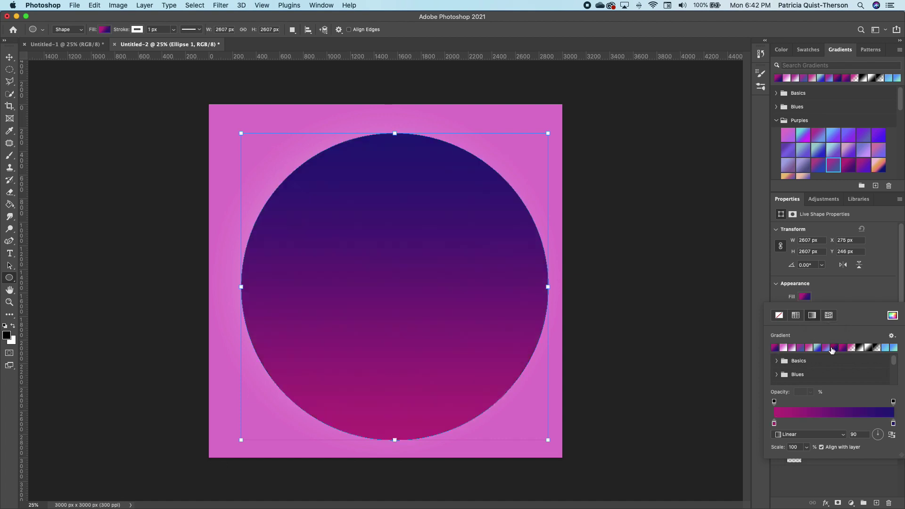
click(835, 350)
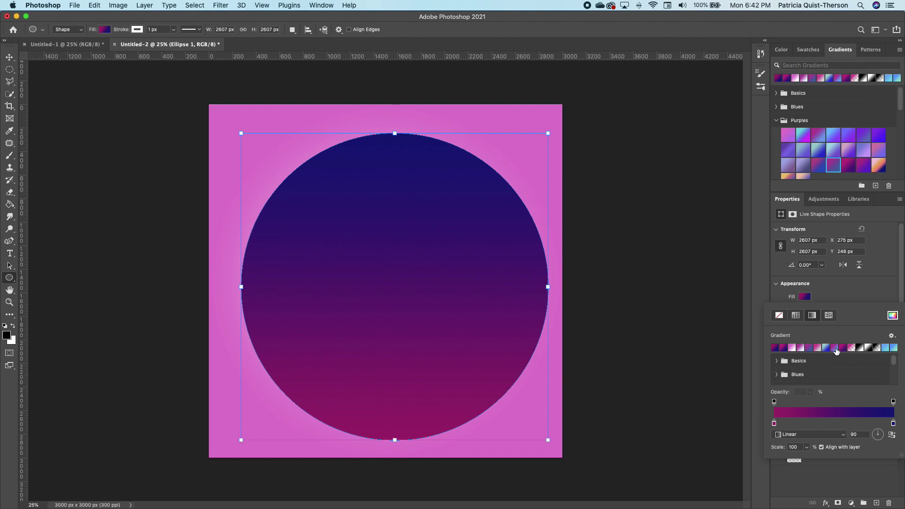
Step: Change the circle's gradient to Angle and shrink it to about 1728 px
click(843, 434)
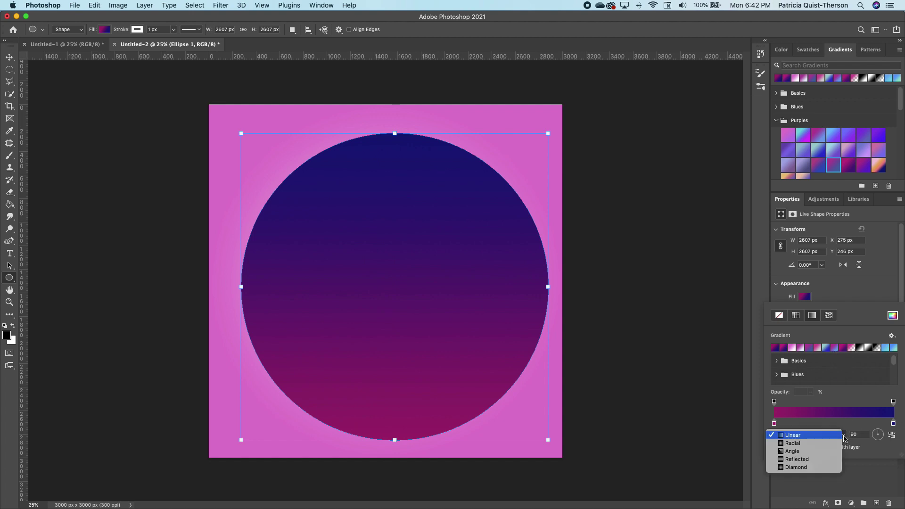
click(796, 451)
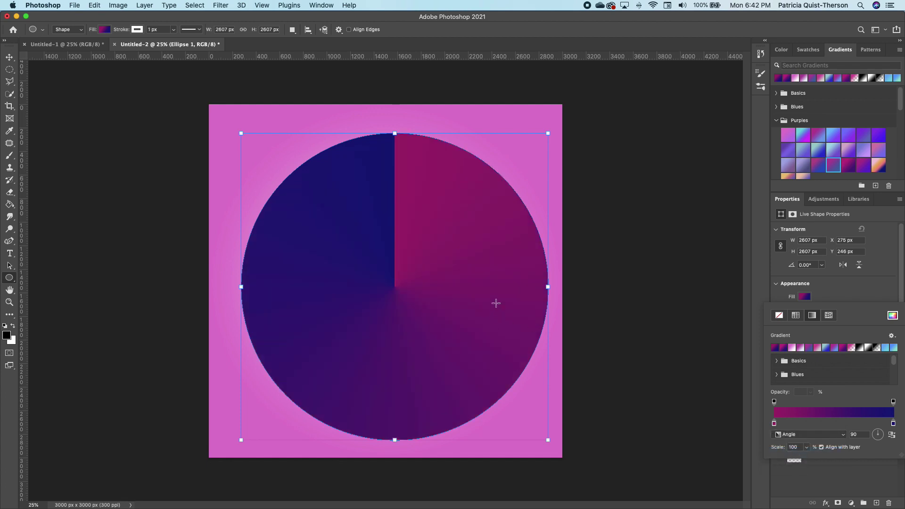
click(546, 134)
drag(546, 133, 443, 239)
key(v)
click(319, 287)
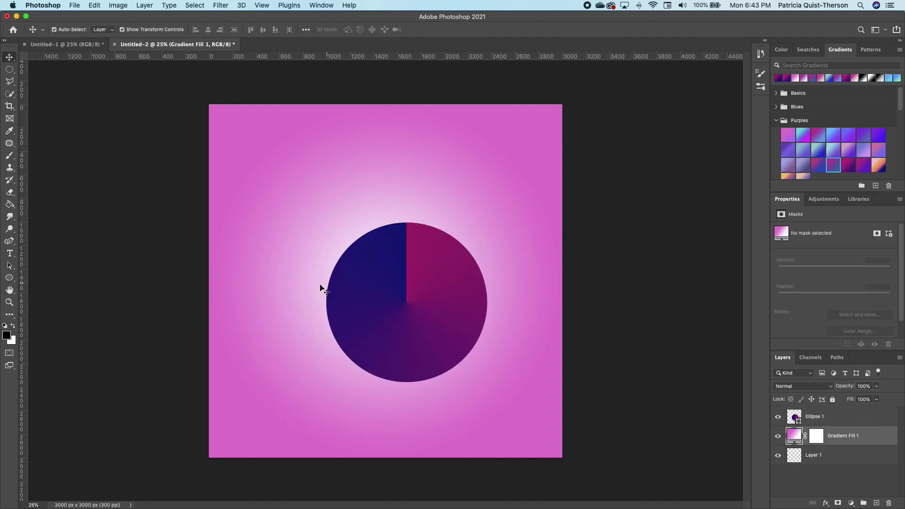
Step: Move the circle lower, duplicate it, and drag the copy straight up above the original
drag(428, 289, 404, 333)
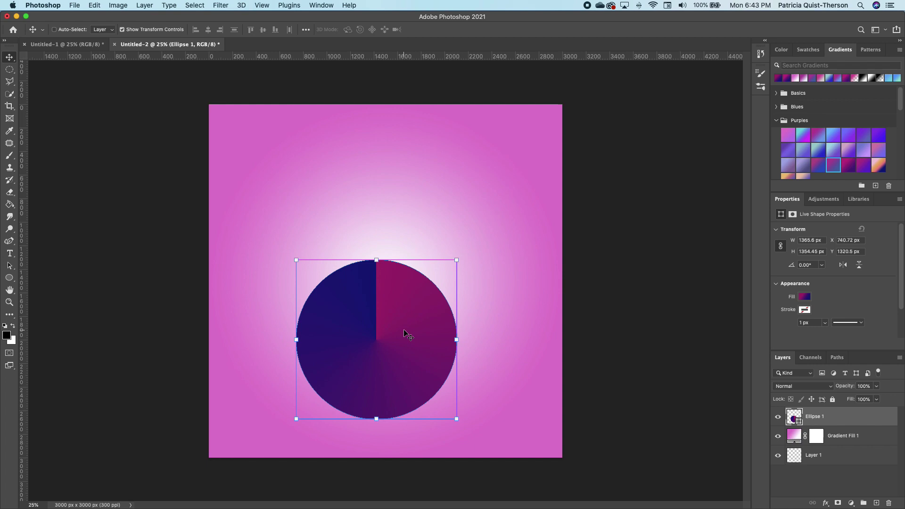
key(super+j)
drag(408, 325, 405, 185)
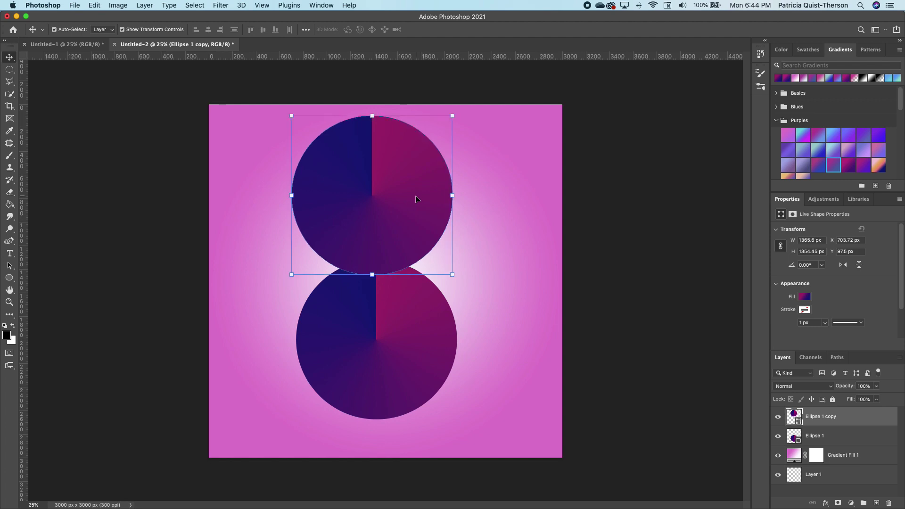
click(805, 296)
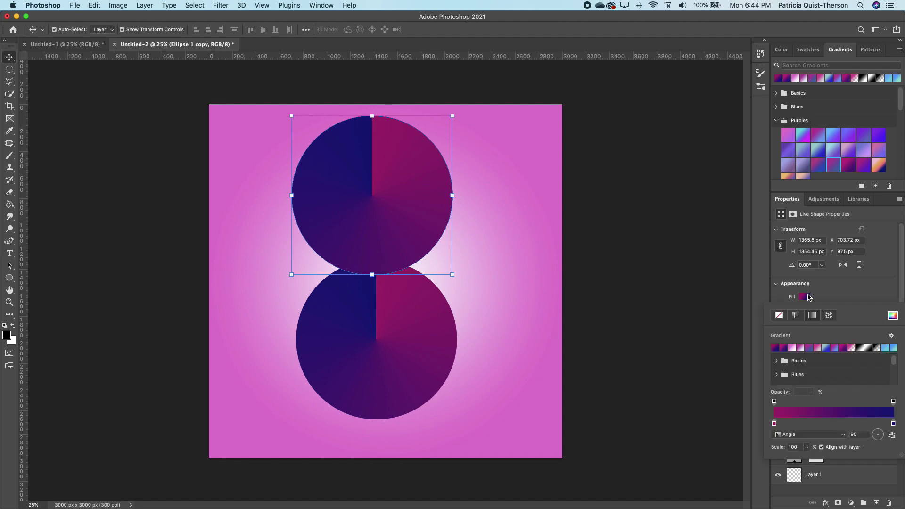
Step: Rotate the upper circle's angle gradient to -45° and select the lower circle
click(878, 440)
drag(882, 441, 873, 436)
text(-45)
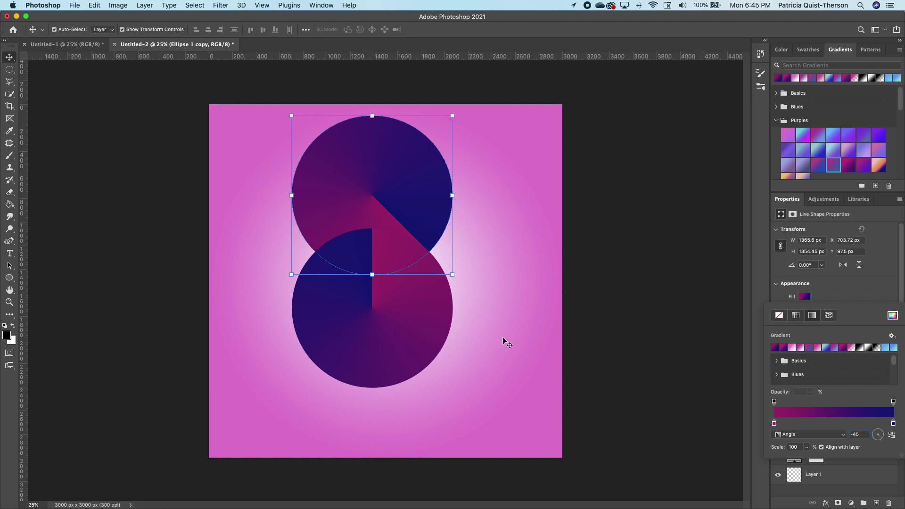
click(439, 302)
click(434, 303)
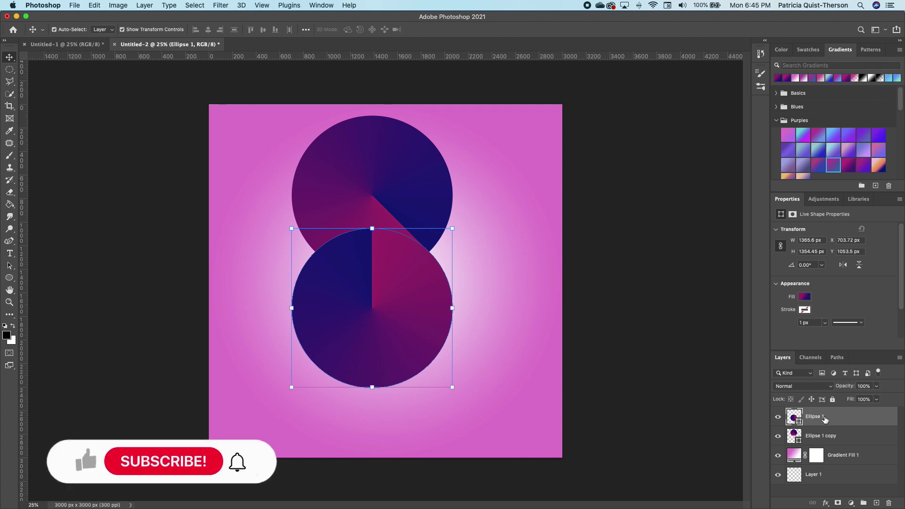
Step: Rotate Ellipse 1's angle gradient to about 135° so its seam continues the upper circle's
click(803, 297)
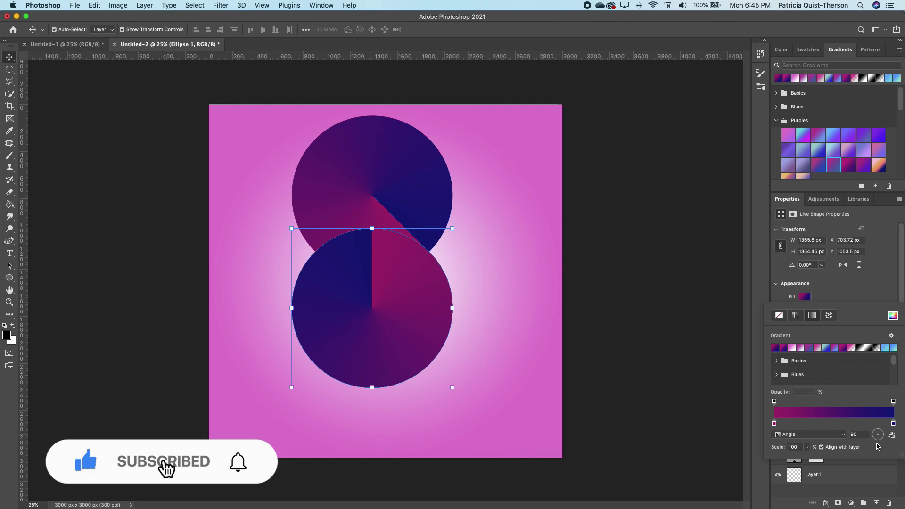
drag(878, 438, 877, 438)
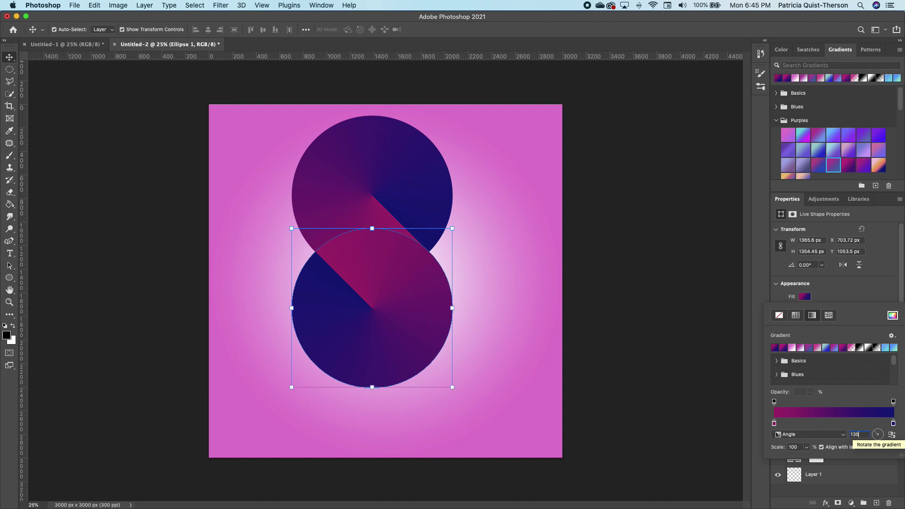
click(377, 183)
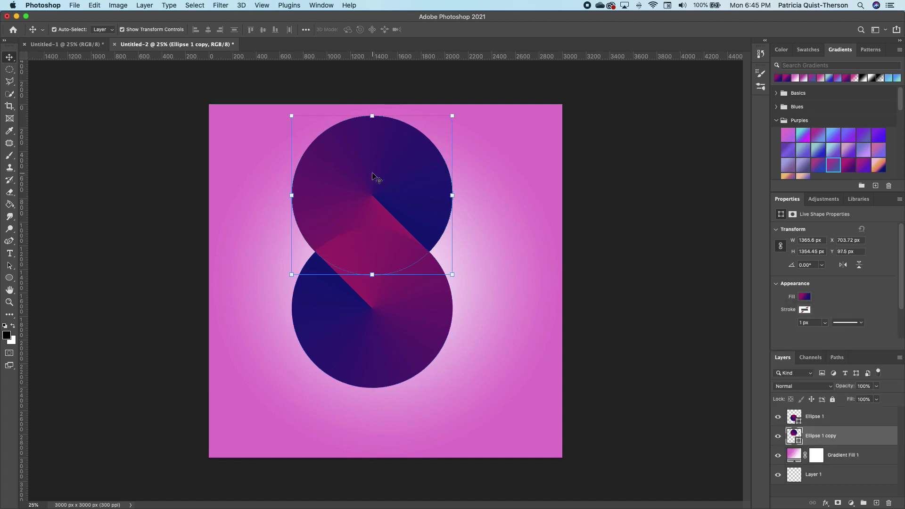
click(377, 307)
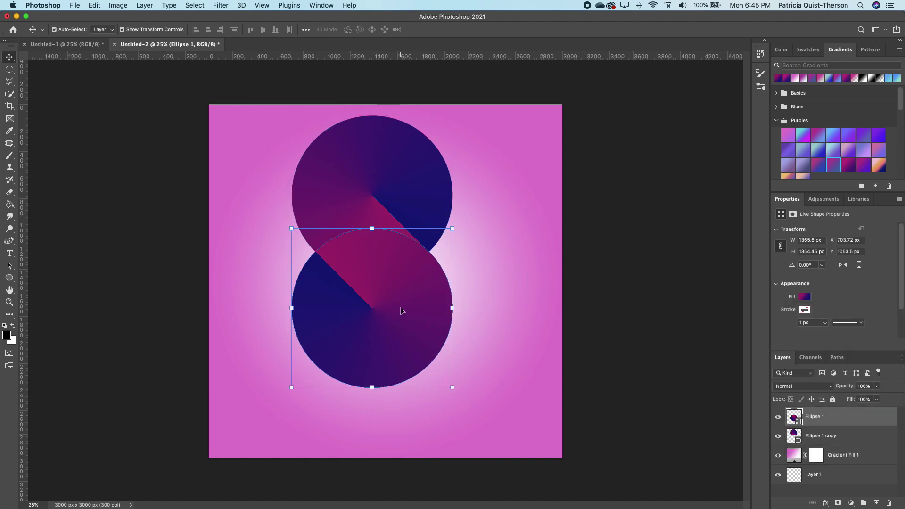
click(805, 297)
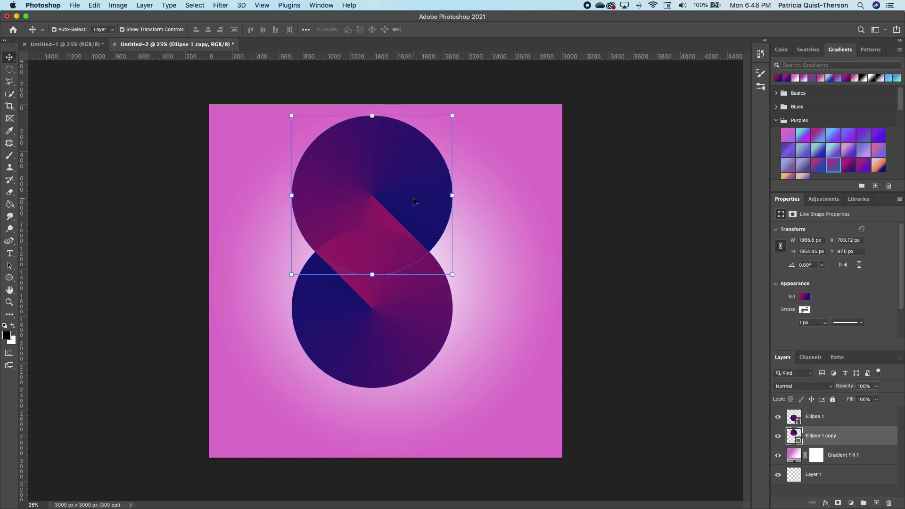
Step: Slide the top circle's left gradient stop to widen the magenta portion
click(805, 297)
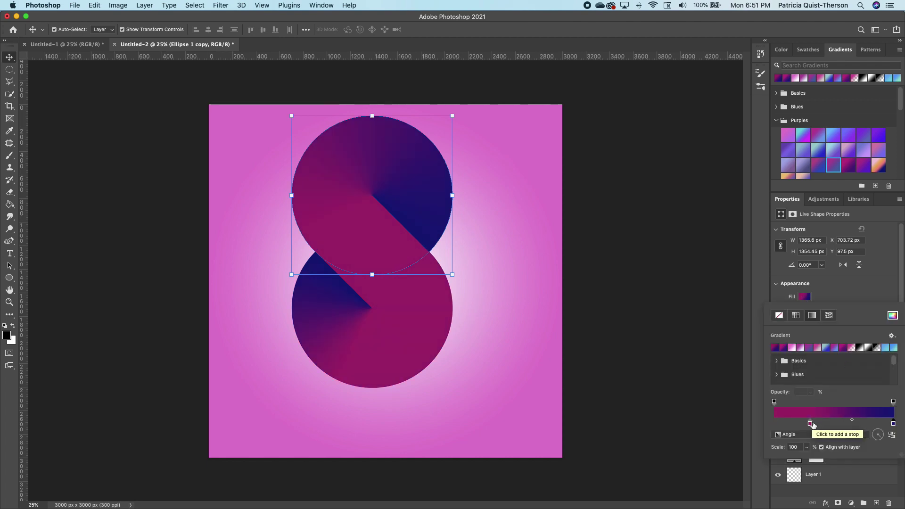
drag(792, 425, 773, 425)
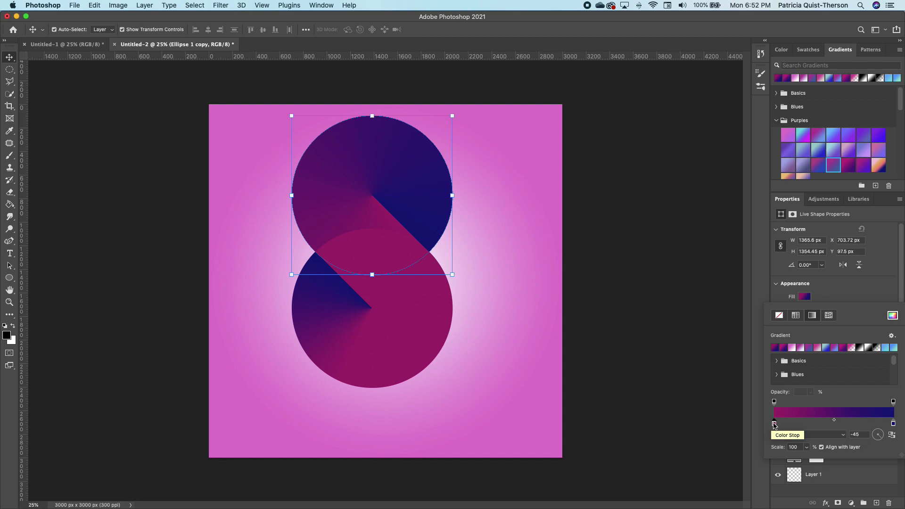
drag(774, 426, 815, 423)
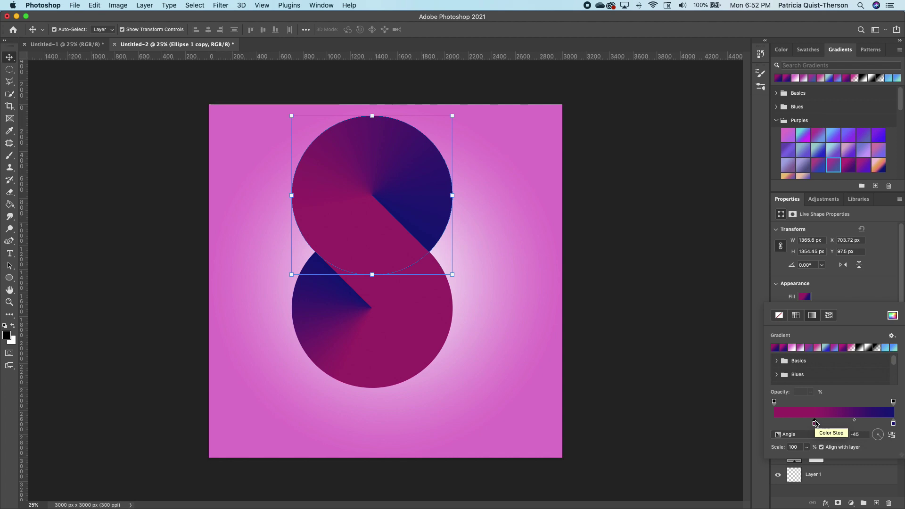
Step: Change the right gradient stop to pale lilac #e688f7 and nudge the stop left
click(893, 423)
double_click(893, 423)
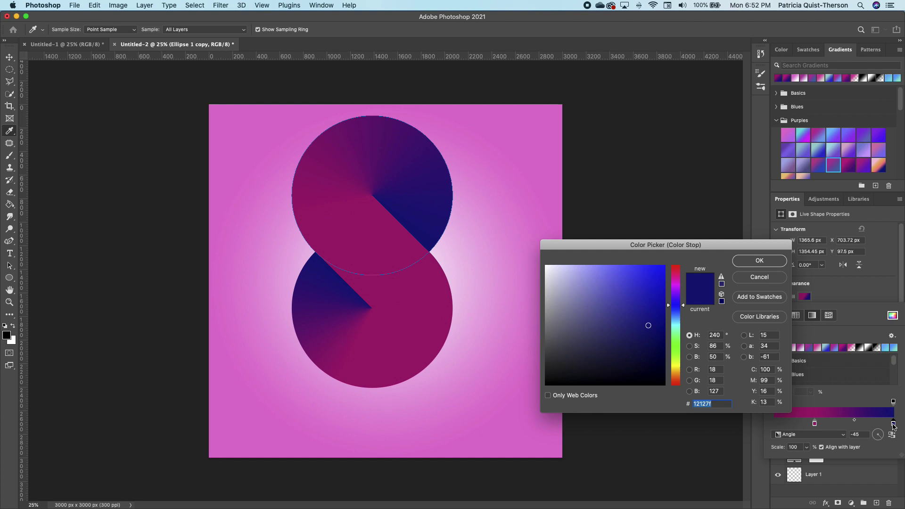
drag(677, 296, 678, 290)
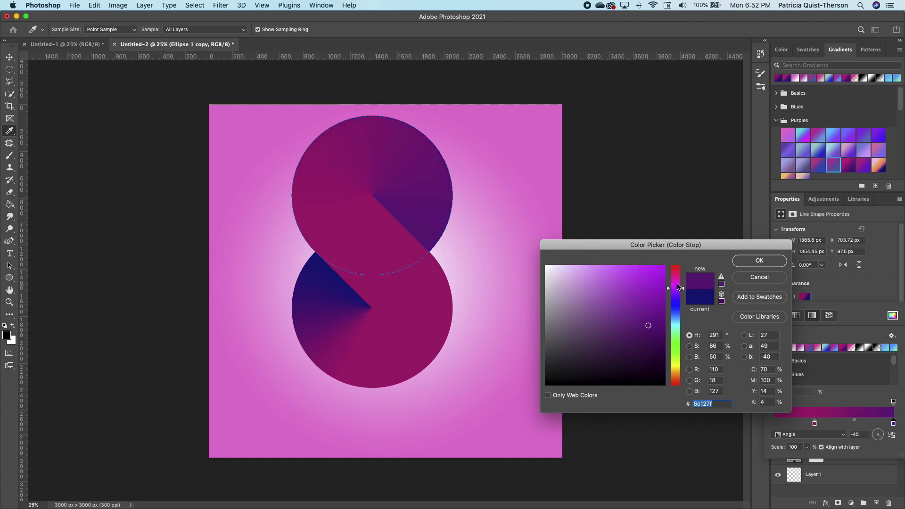
click(599, 269)
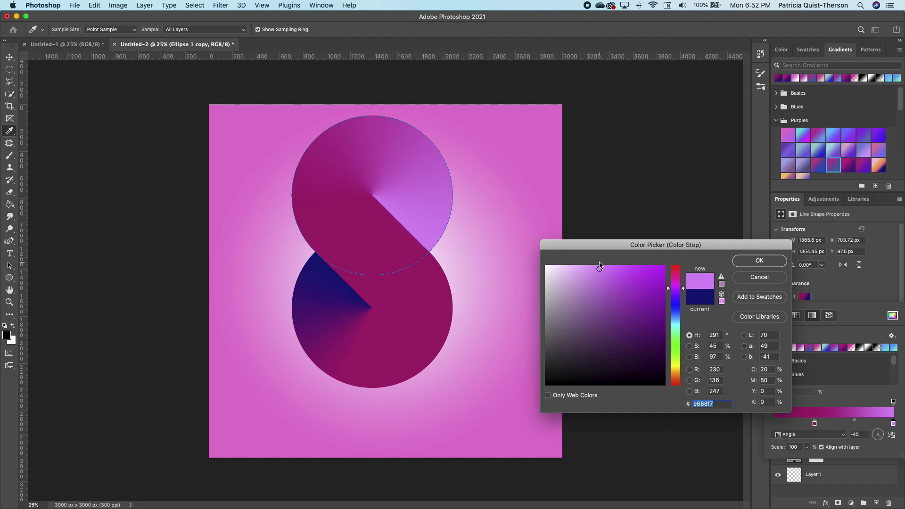
click(756, 261)
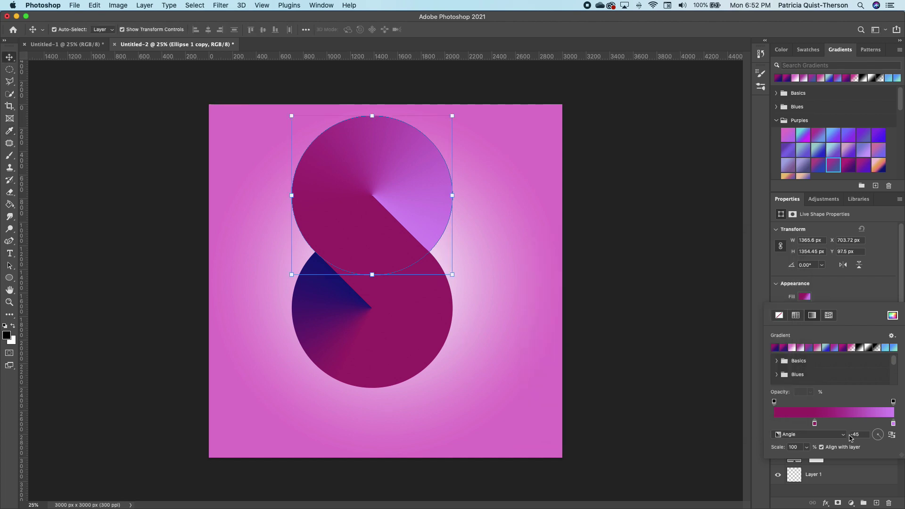
drag(814, 424, 801, 424)
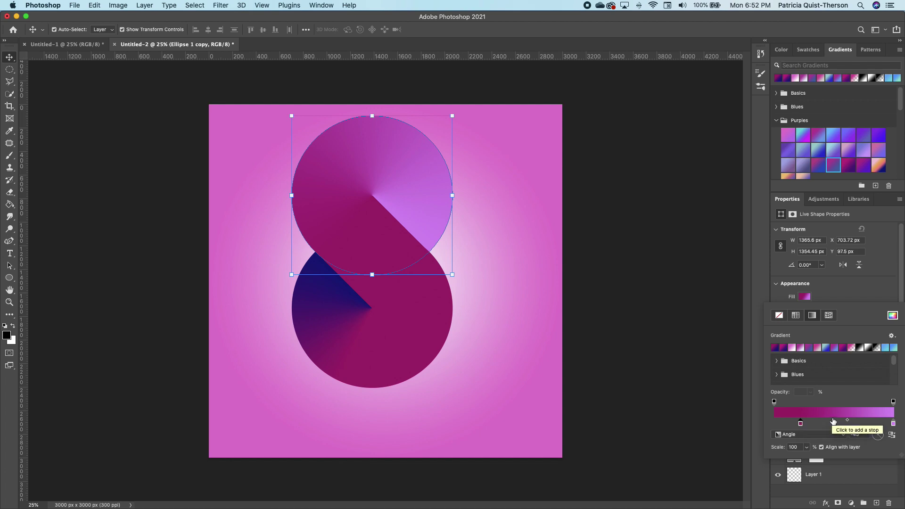
click(717, 396)
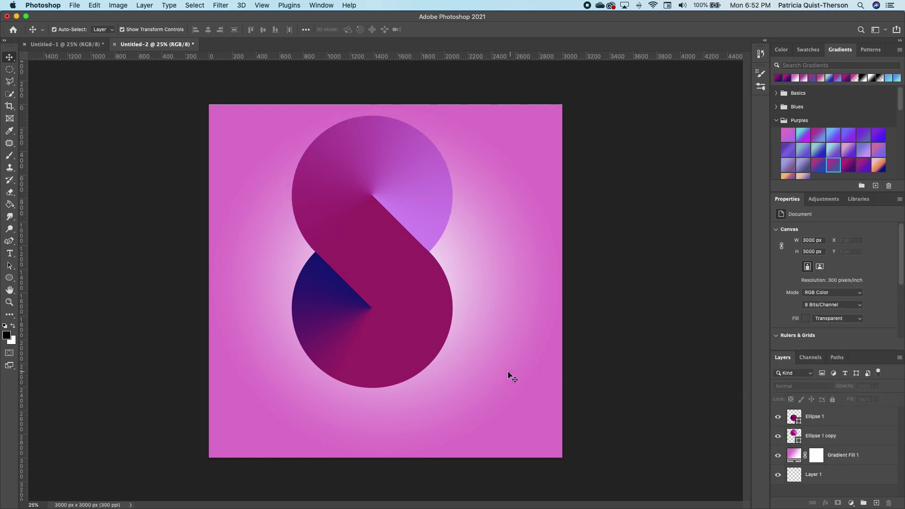
Step: Slide the lower circle's gradient stop left so more navy blue shows
click(355, 319)
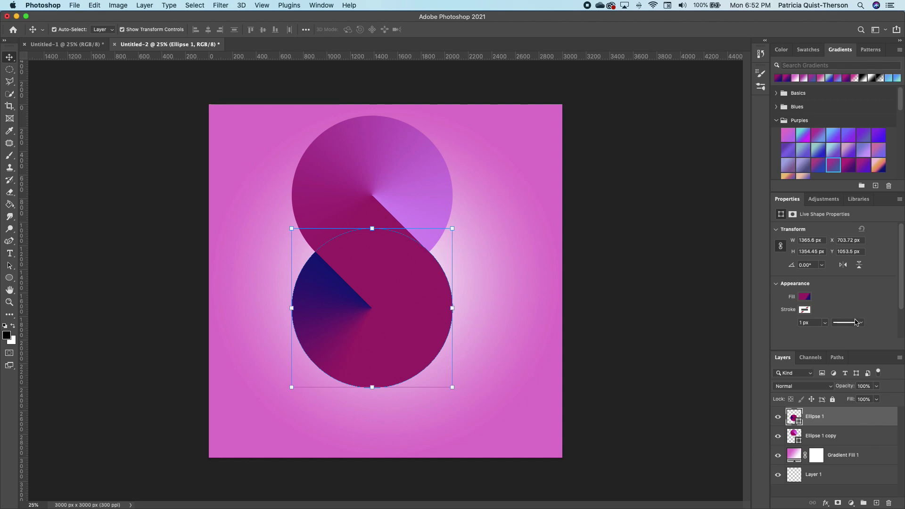
click(805, 297)
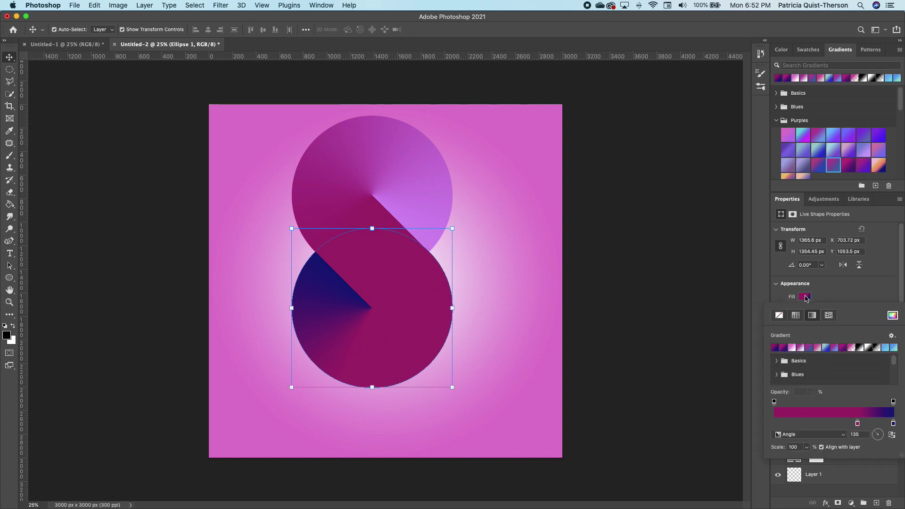
drag(857, 423, 774, 424)
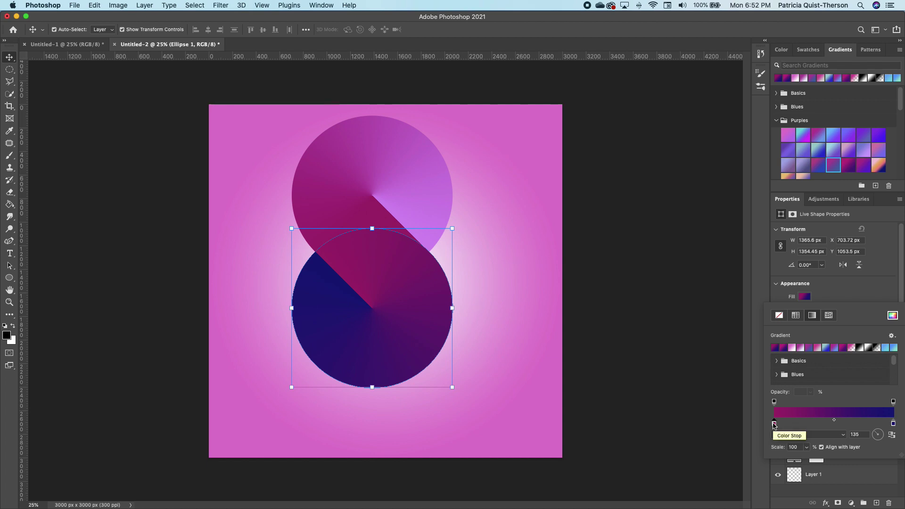
click(662, 351)
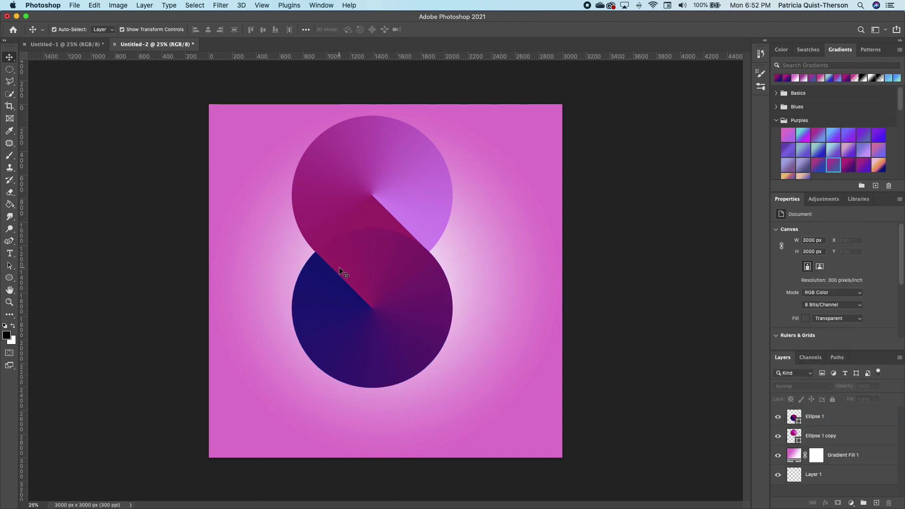
Step: Nudge the lower circle's left gradient stop slightly to the right
click(391, 336)
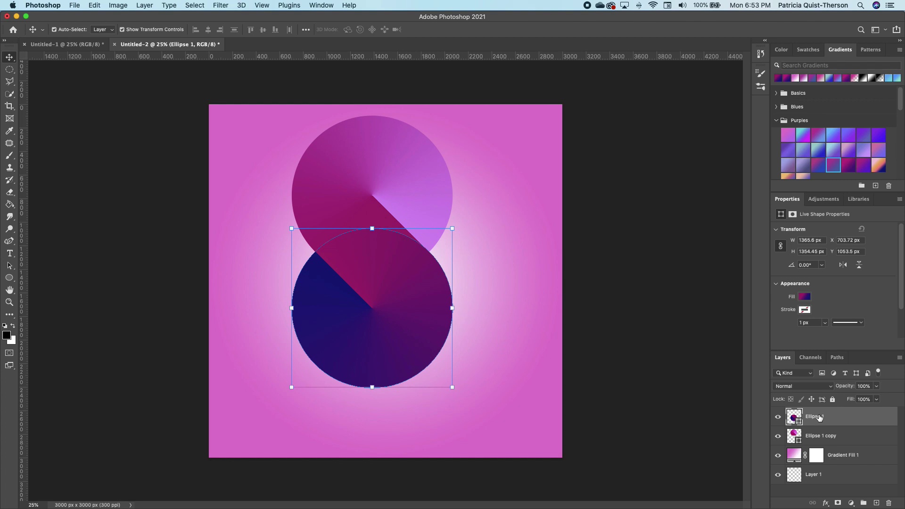
click(807, 297)
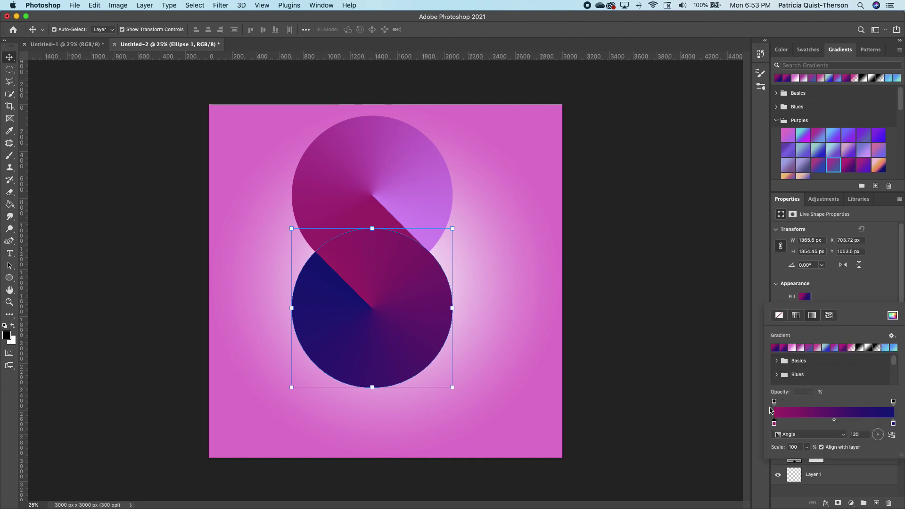
drag(776, 426, 781, 427)
click(724, 405)
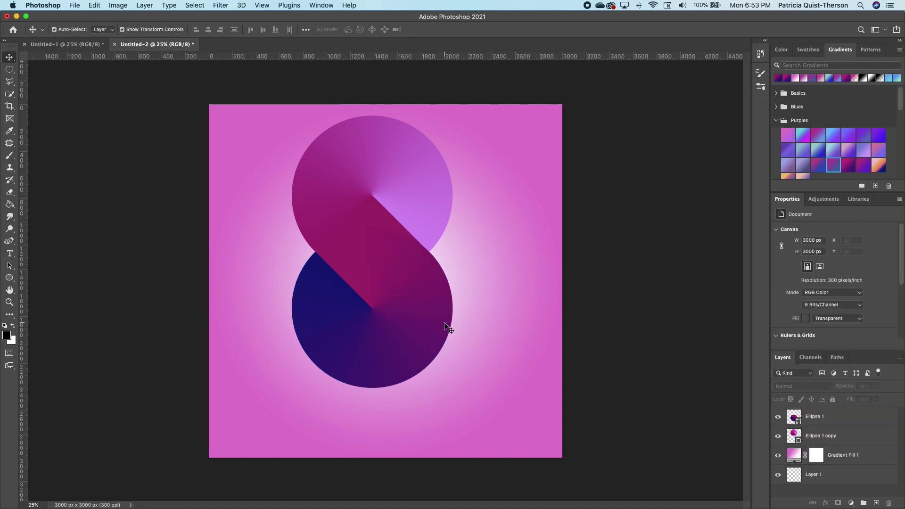
Step: Select both the Ellipse 1 and Ellipse 1 copy layers together
click(817, 417)
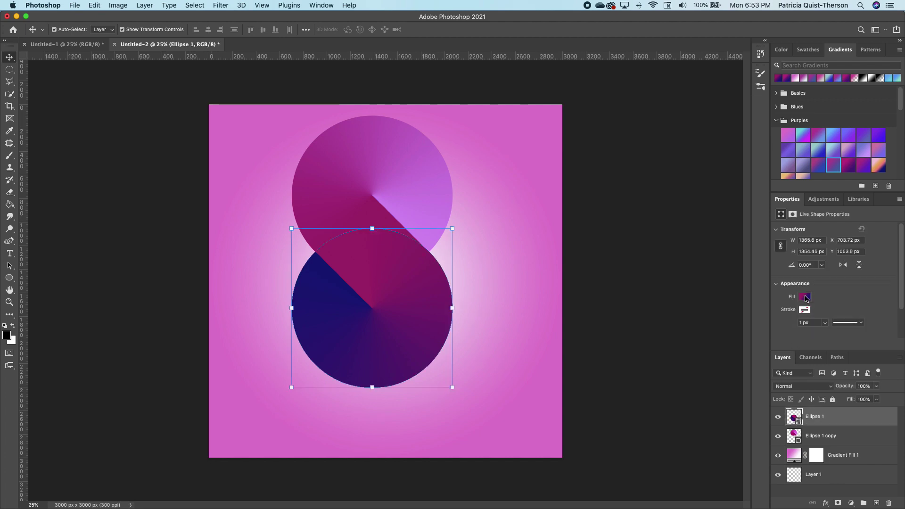
click(805, 297)
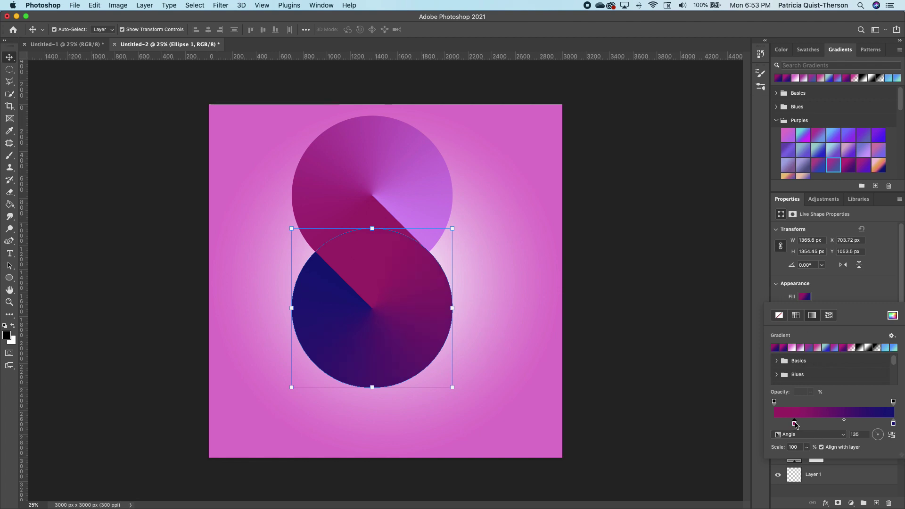
click(668, 405)
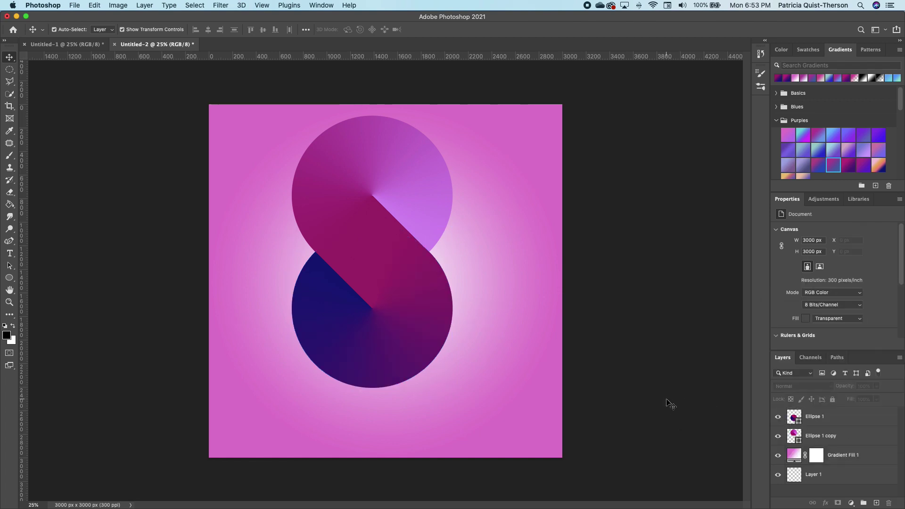
click(814, 416)
shift+click(819, 437)
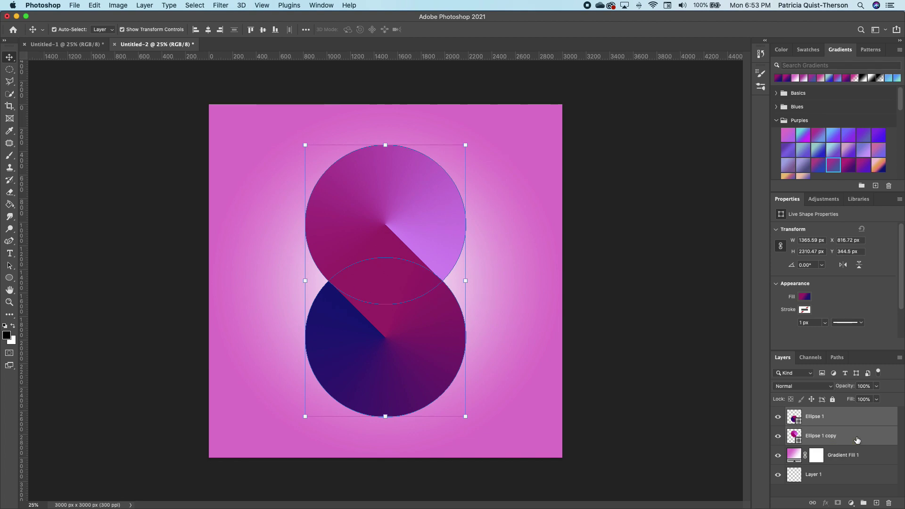
Step: Duplicate both circle layers, convert the copies into one smart object, and shift it right
key(super+j)
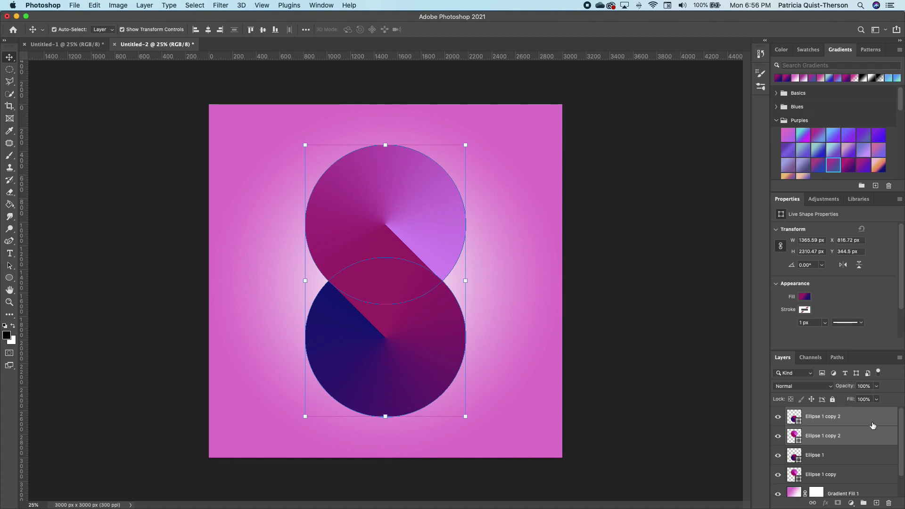
right_click(819, 421)
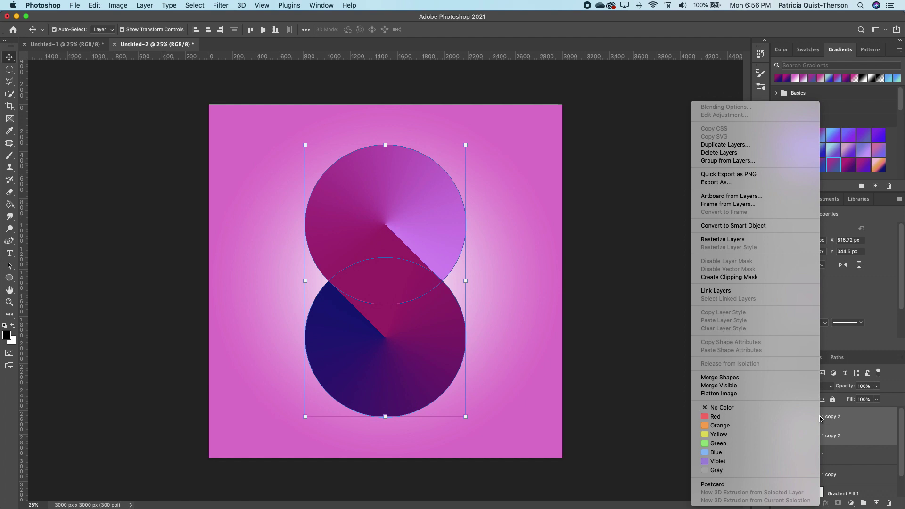
click(762, 230)
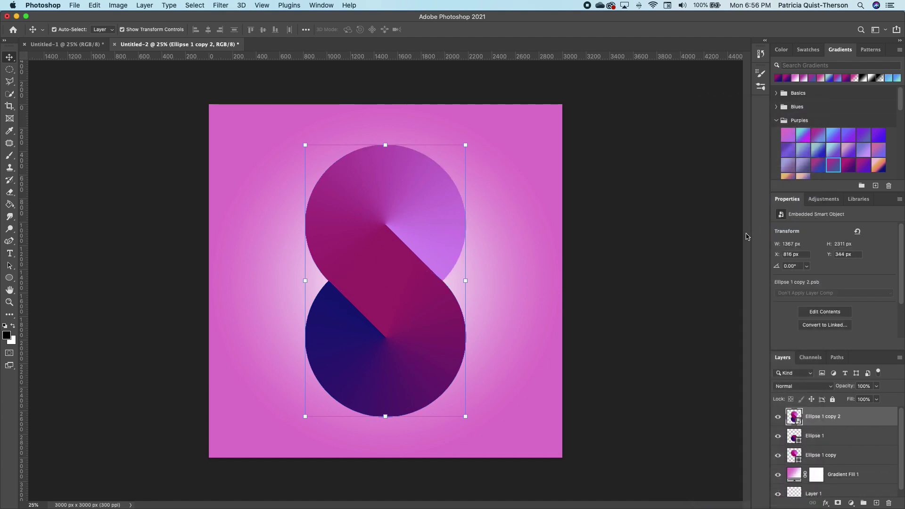
drag(416, 297, 485, 291)
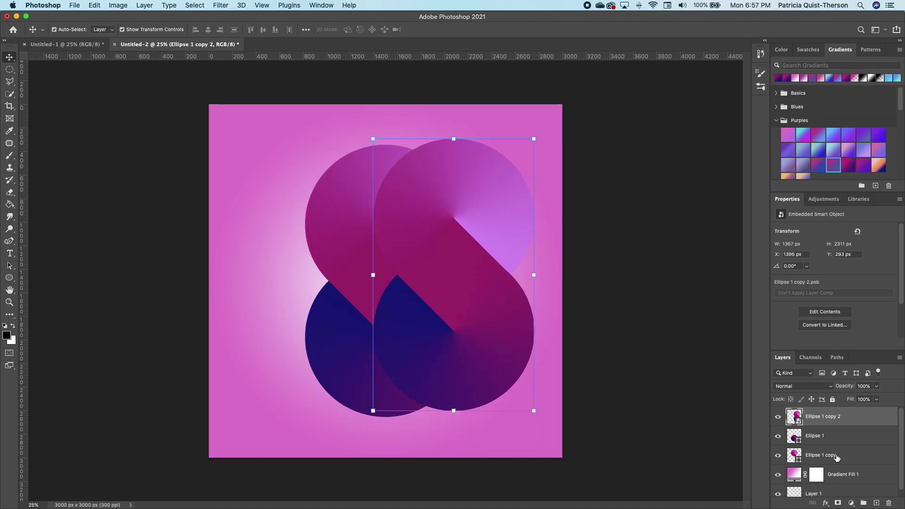
Step: Hide Ellipse 1 and Ellipse 1 copy and move the S back to the canvas centre
click(778, 436)
click(777, 454)
drag(480, 329, 419, 330)
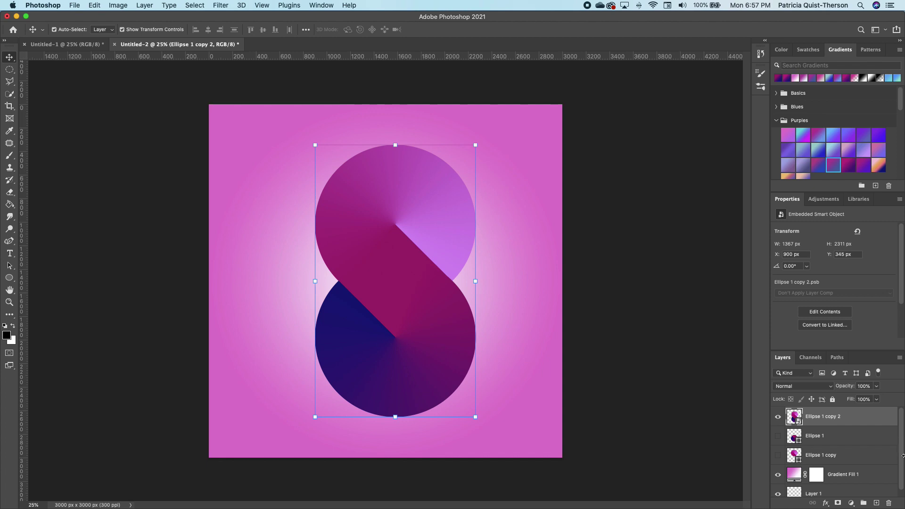
Step: Add a Drop Shadow (distance 28 px, spread 66%, size 13 px) to the S with slightly higher opacity
key(h)
double_click(889, 421)
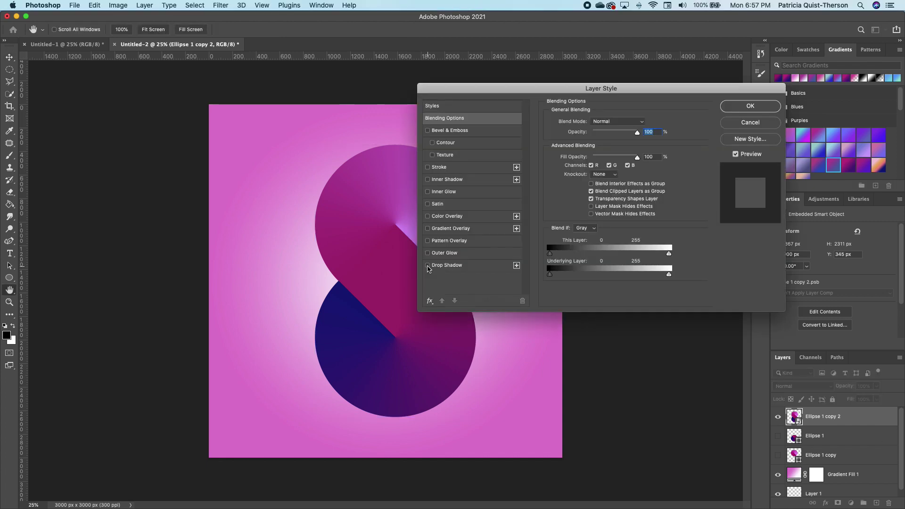
click(428, 265)
drag(440, 89, 537, 108)
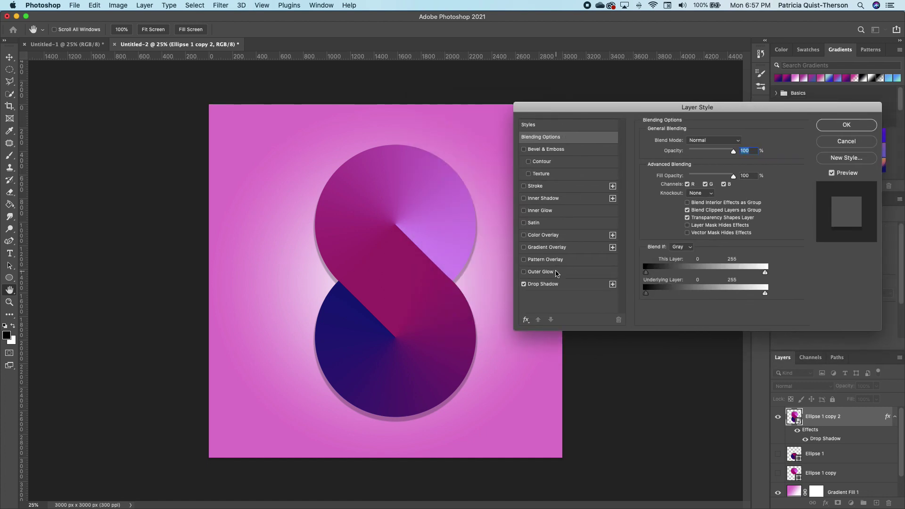
click(542, 283)
drag(686, 155, 690, 156)
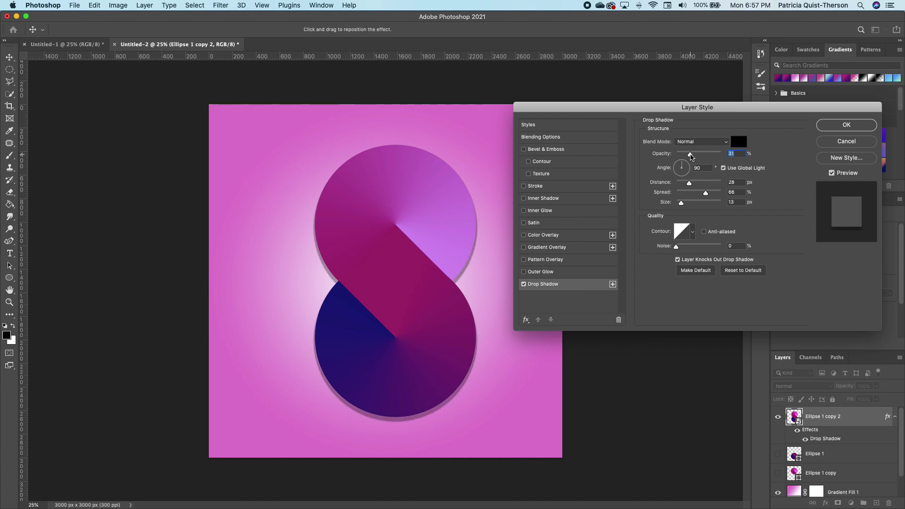
key(Return)
click(627, 199)
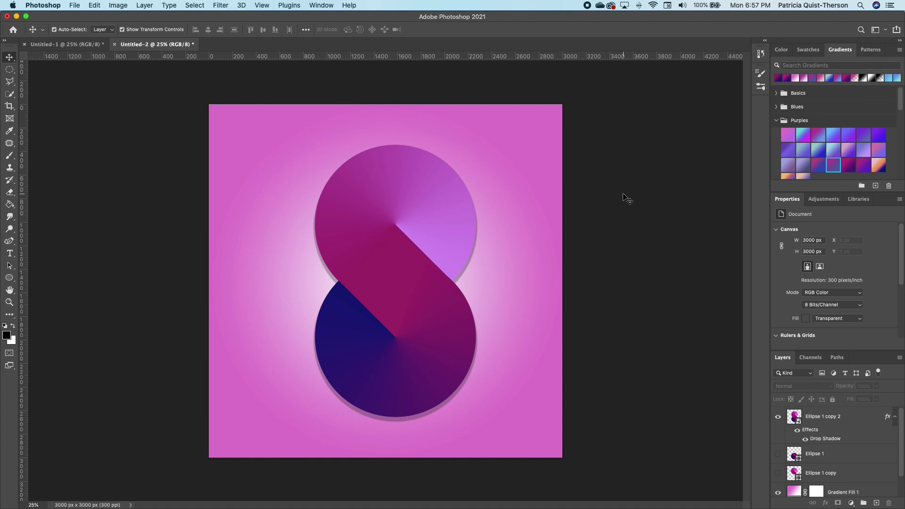